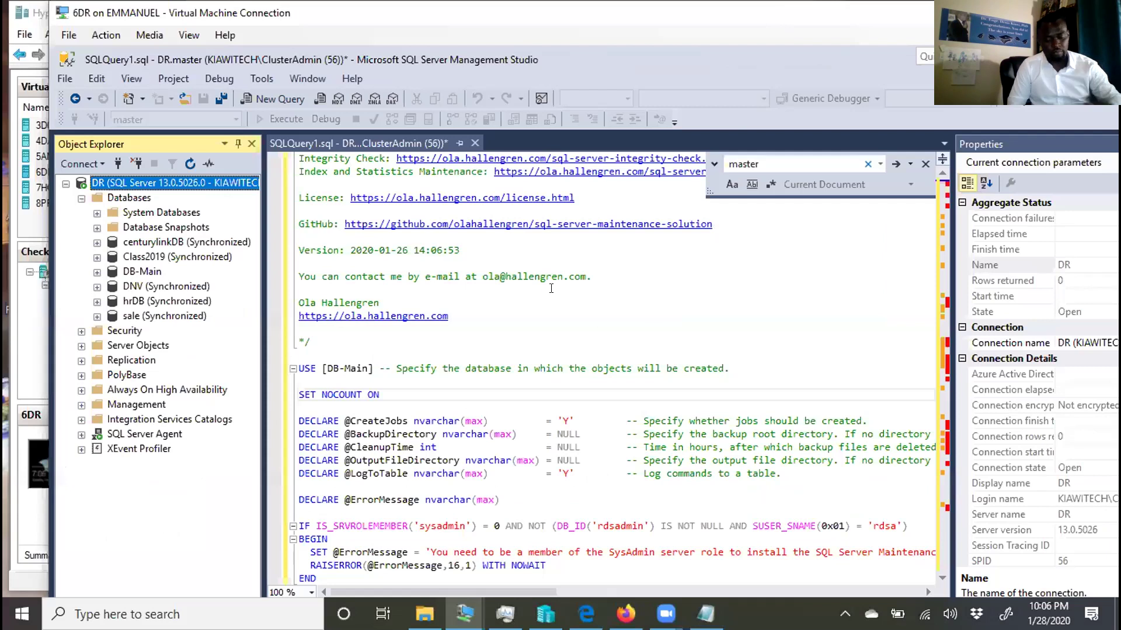
Step: Bring the 6DR virtual machine connection window to the front and maximize it
click(464, 612)
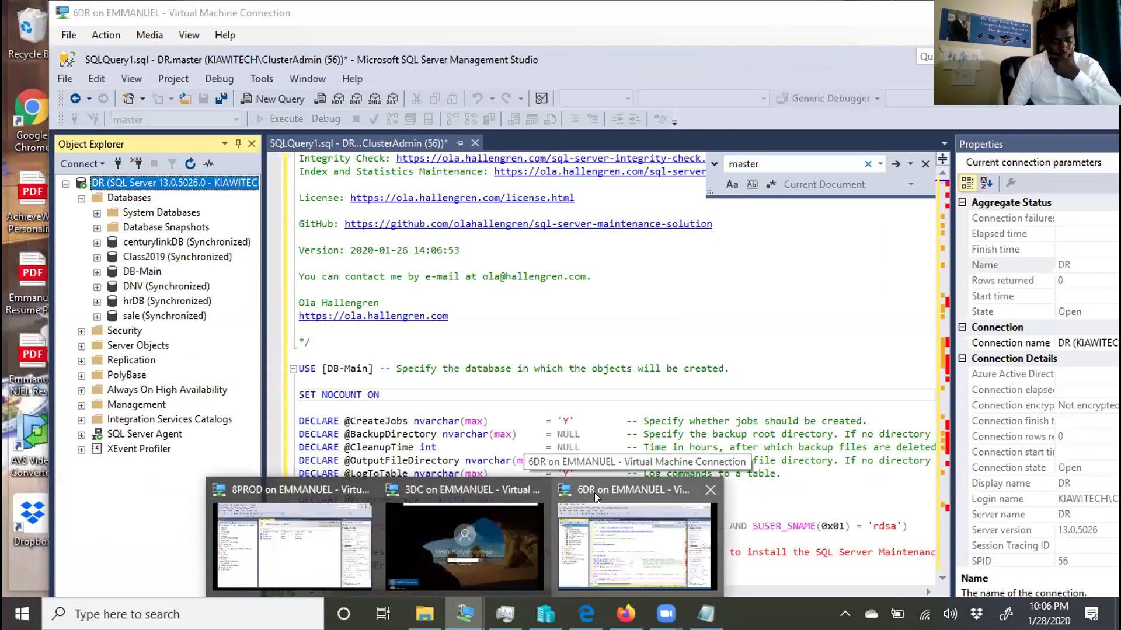
click(618, 525)
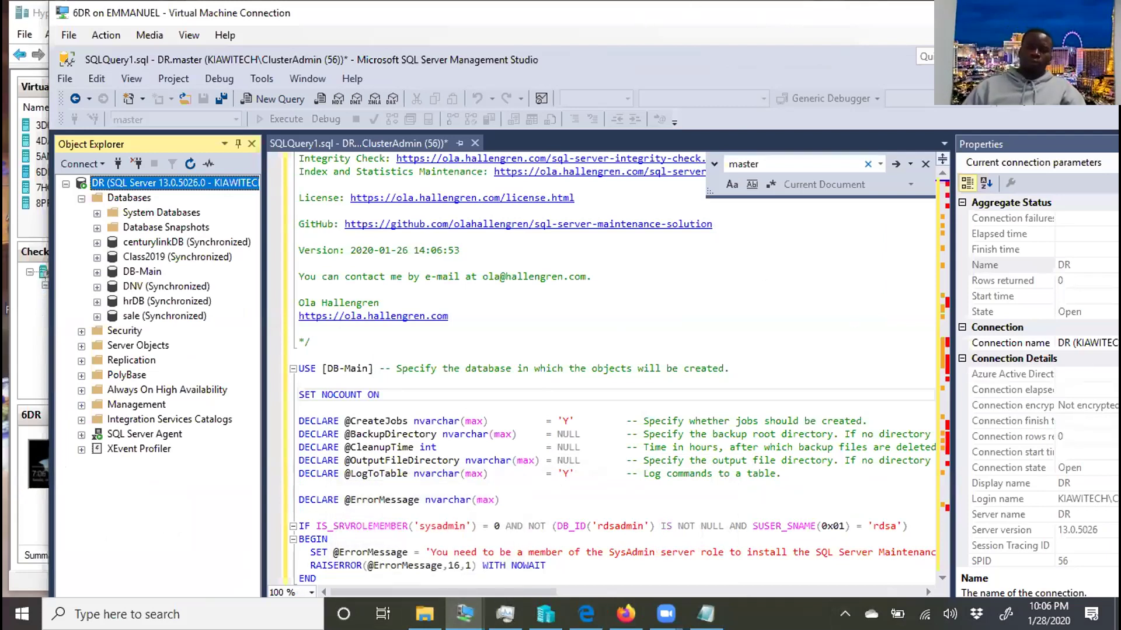
key(ctrl+alt+Pause)
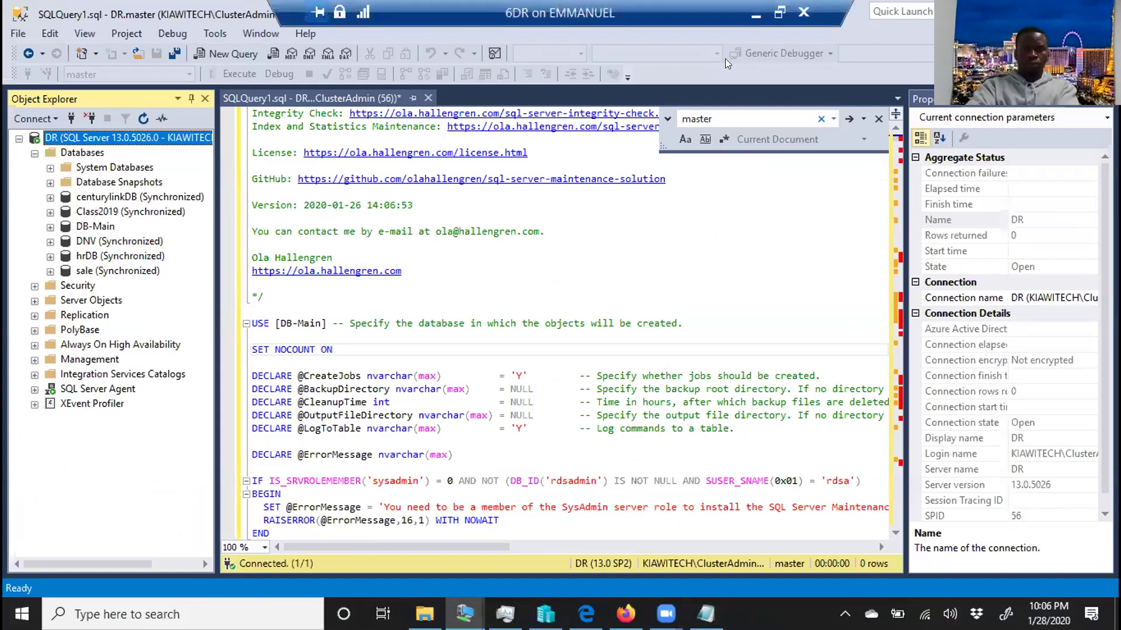
click(779, 12)
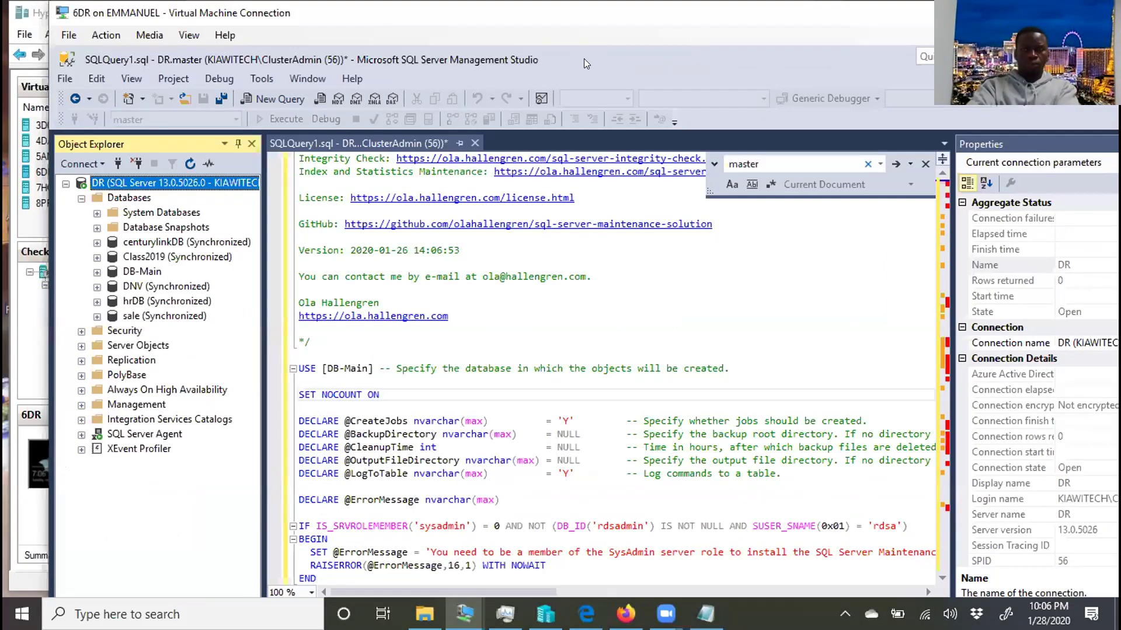
double_click(522, 6)
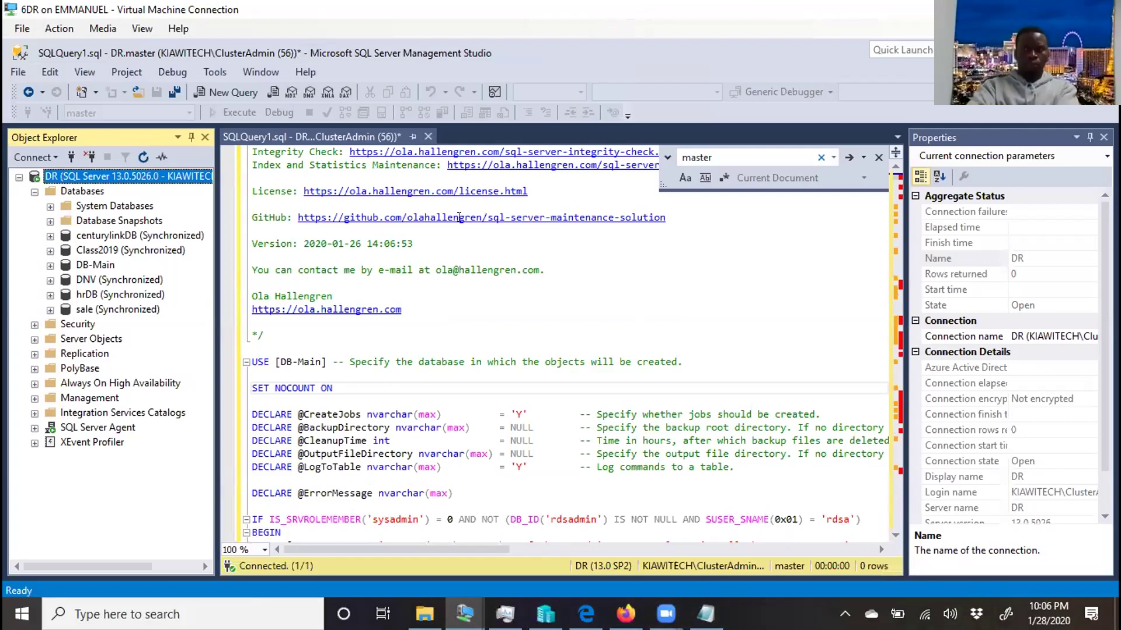
Step: Restore the 6DR window, move it lower on the desktop, and maximize it again to expose the virtual machine's taskbar
scroll(418, 300, down, 1)
scroll(392, 407, down, 1)
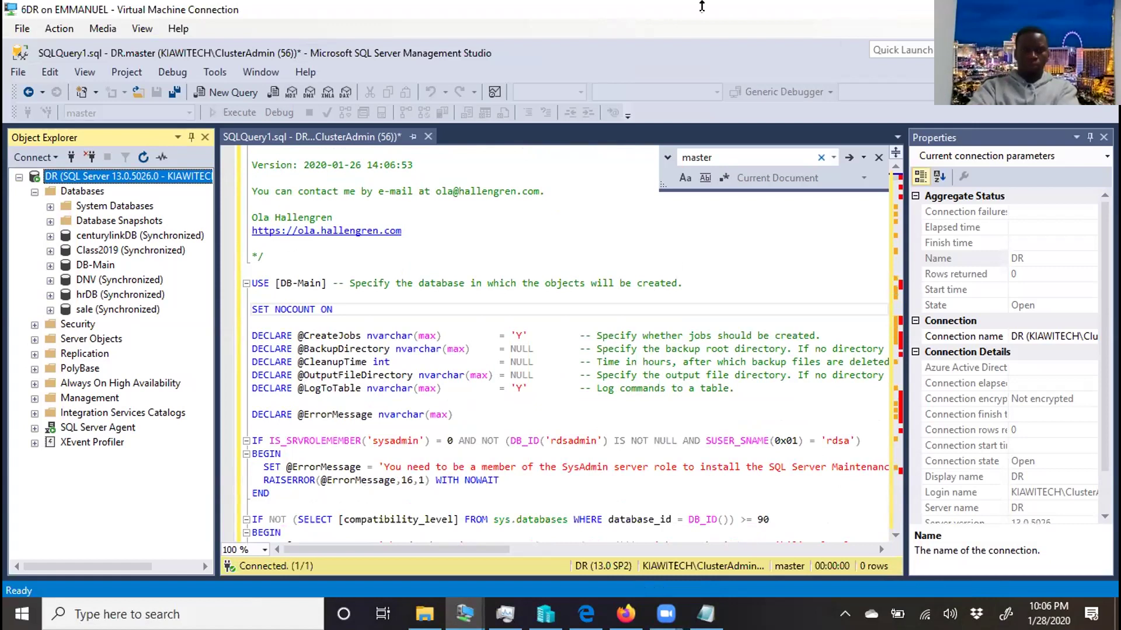
double_click(701, 5)
drag(702, 6, 676, 270)
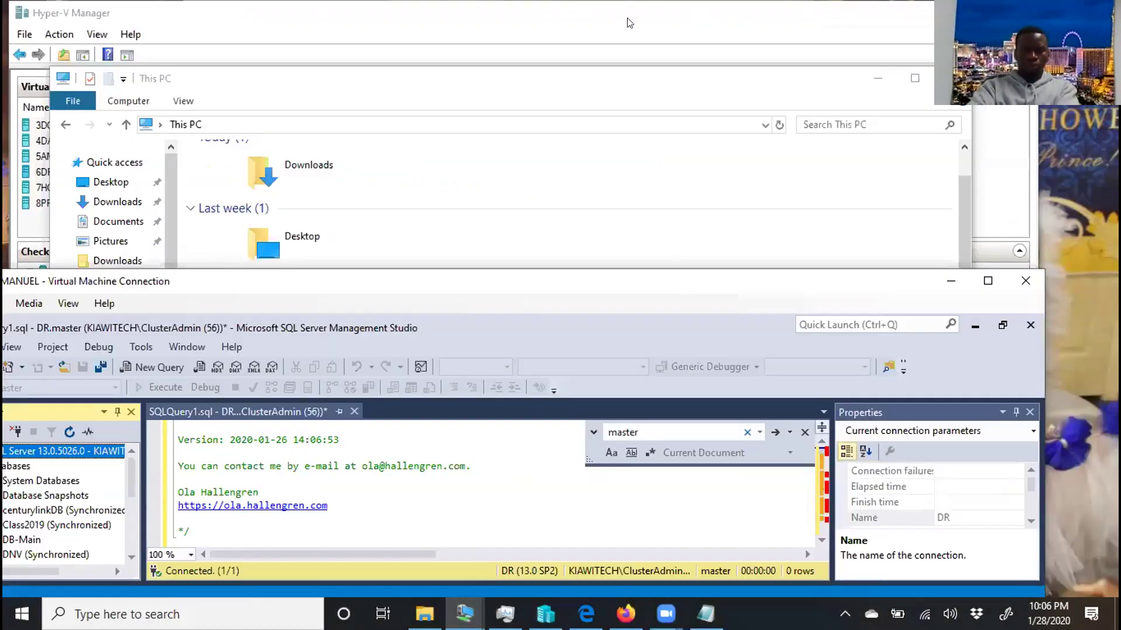
double_click(196, 280)
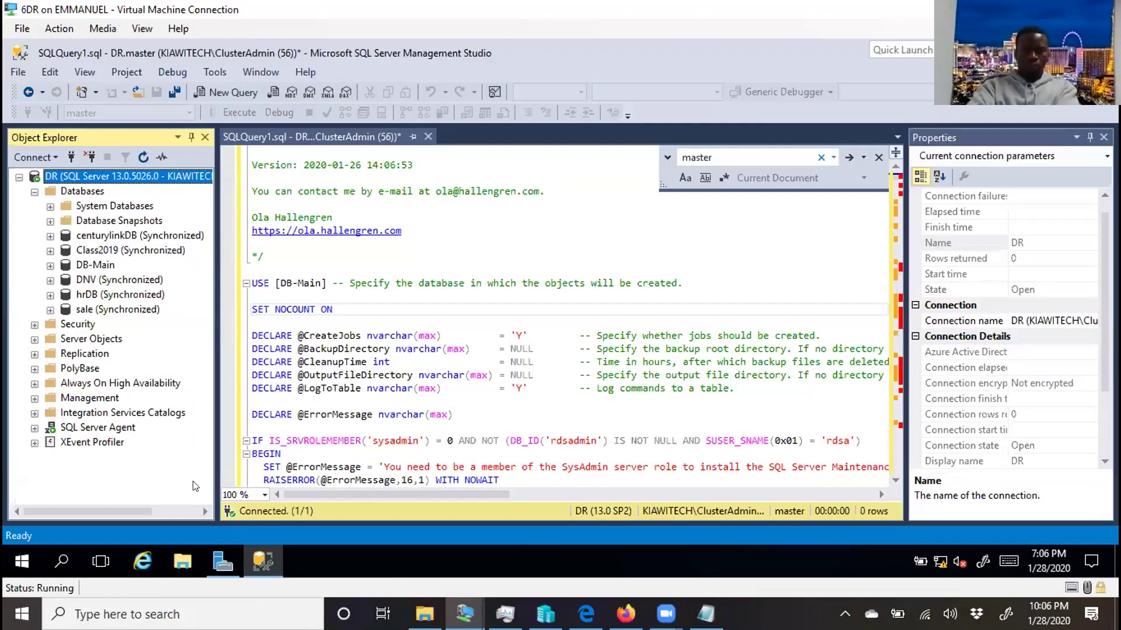
Step: Create a folder named MSSQL on the virtual machine's BACKUP (U:) drive
click(182, 562)
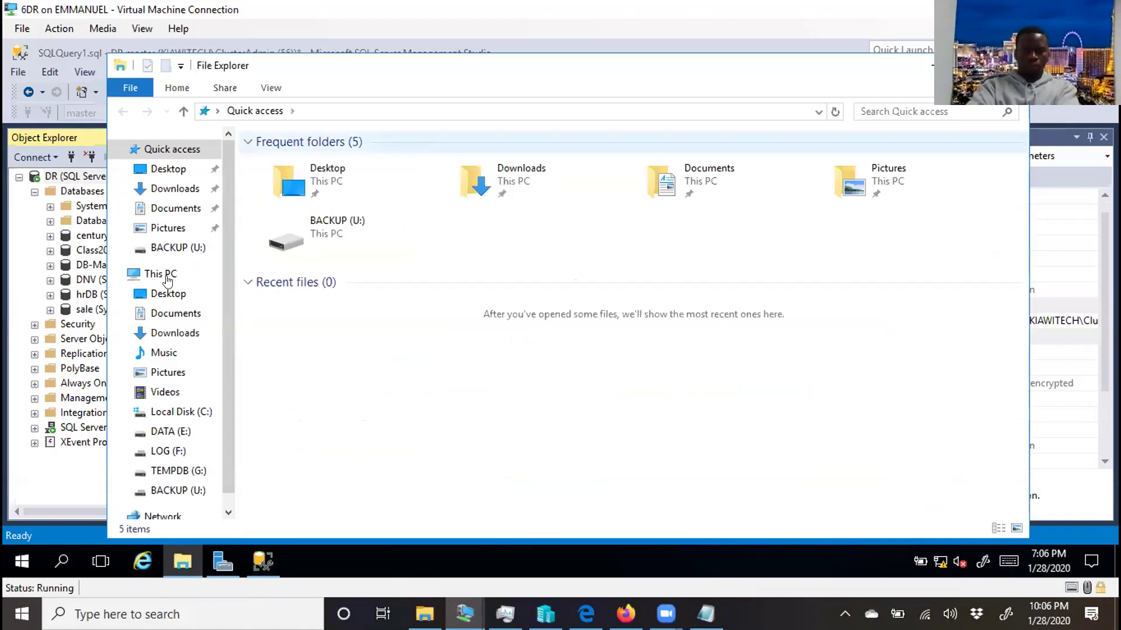
click(165, 274)
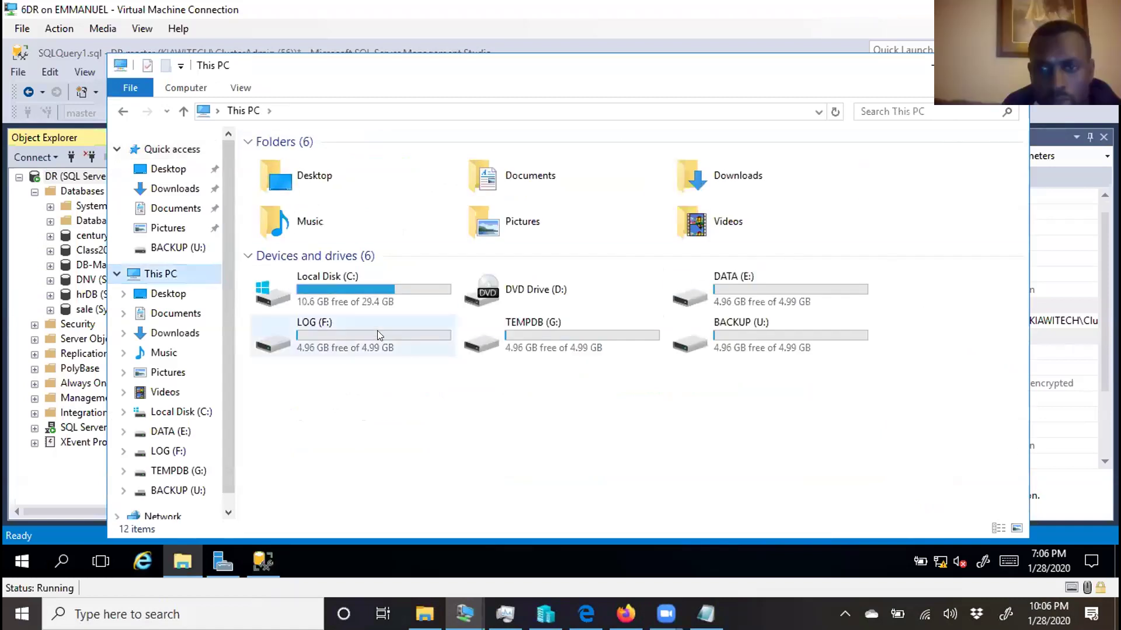
double_click(743, 332)
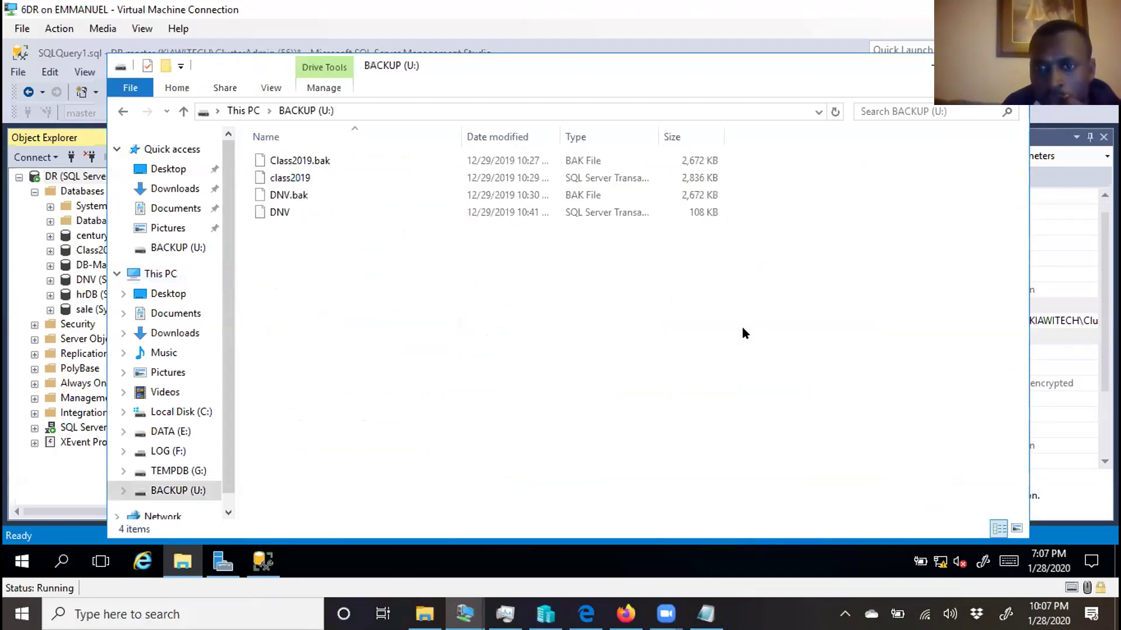
right_click(309, 282)
mouse_move(427, 458)
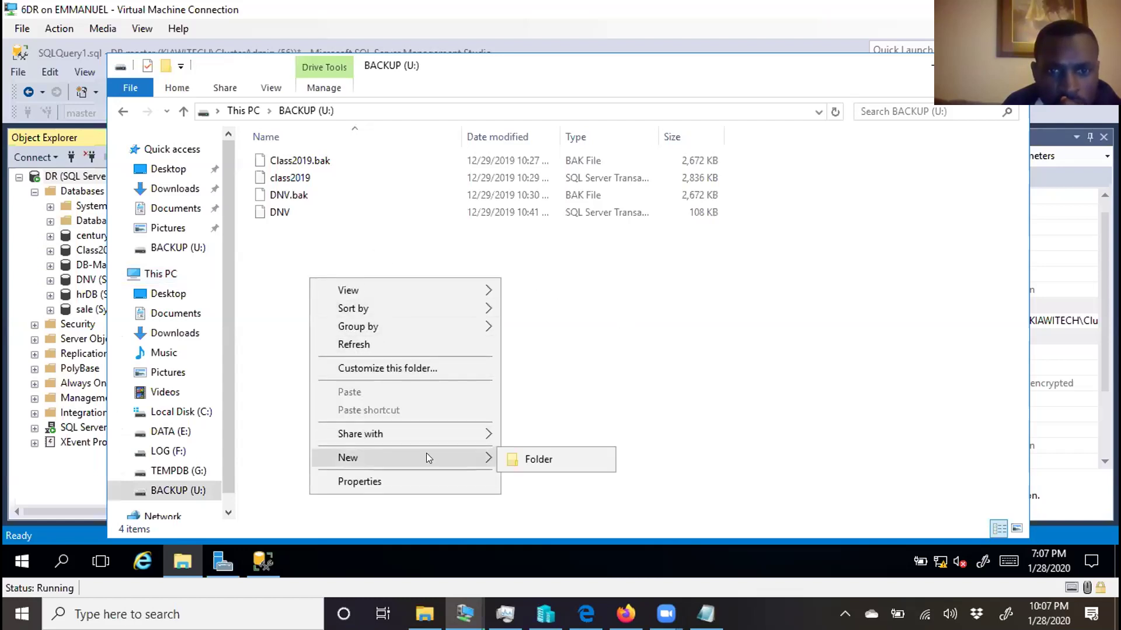
click(532, 458)
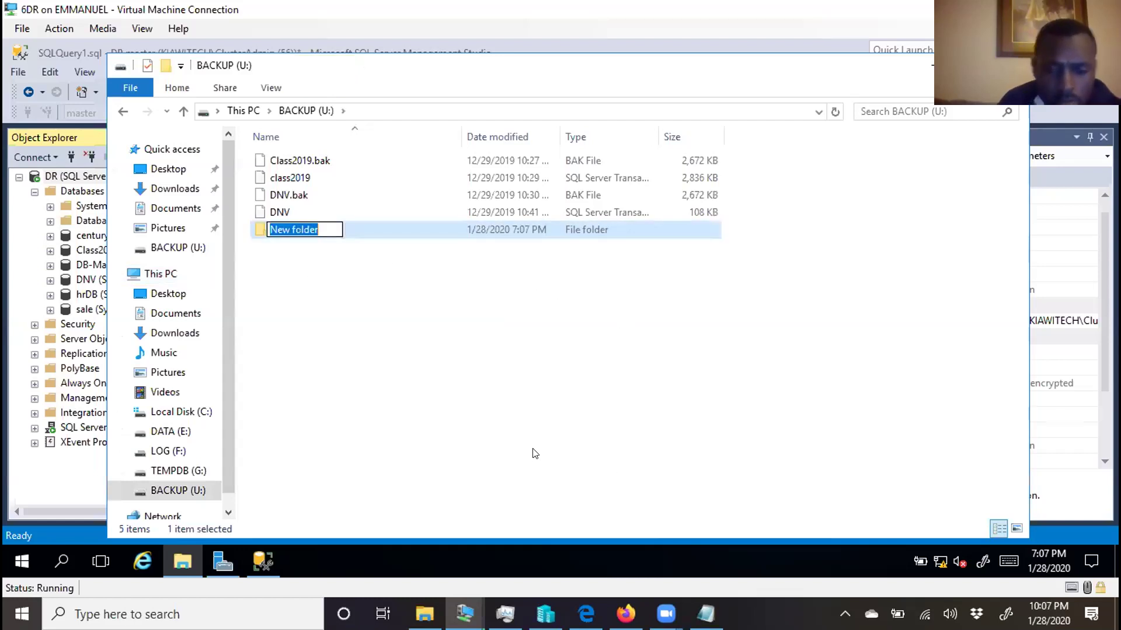
text(MSSQL)
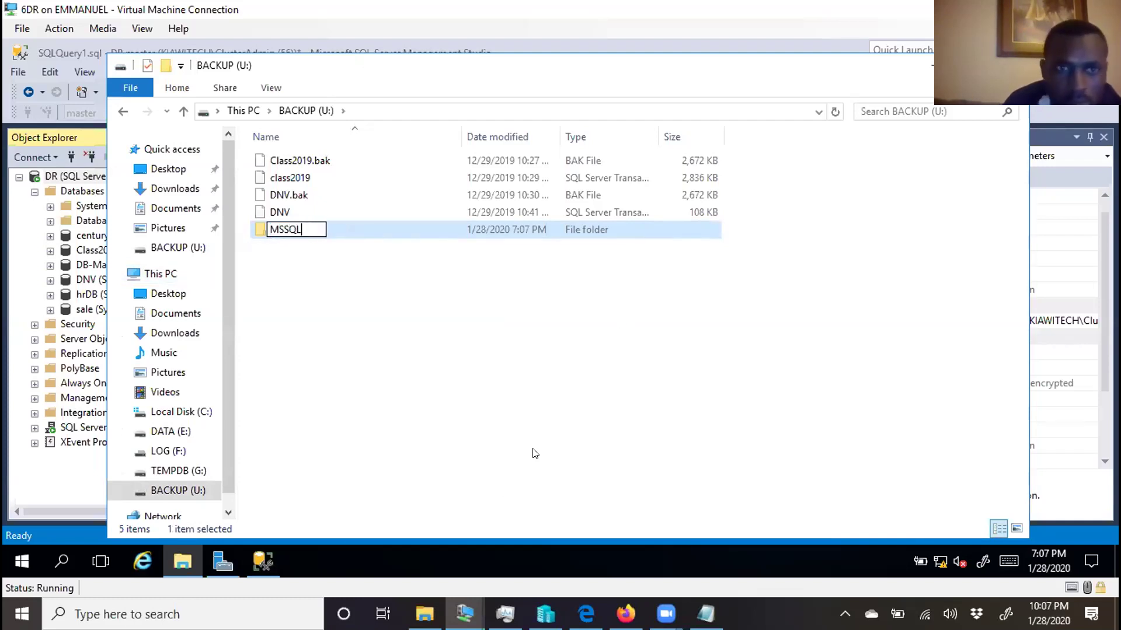
click(367, 343)
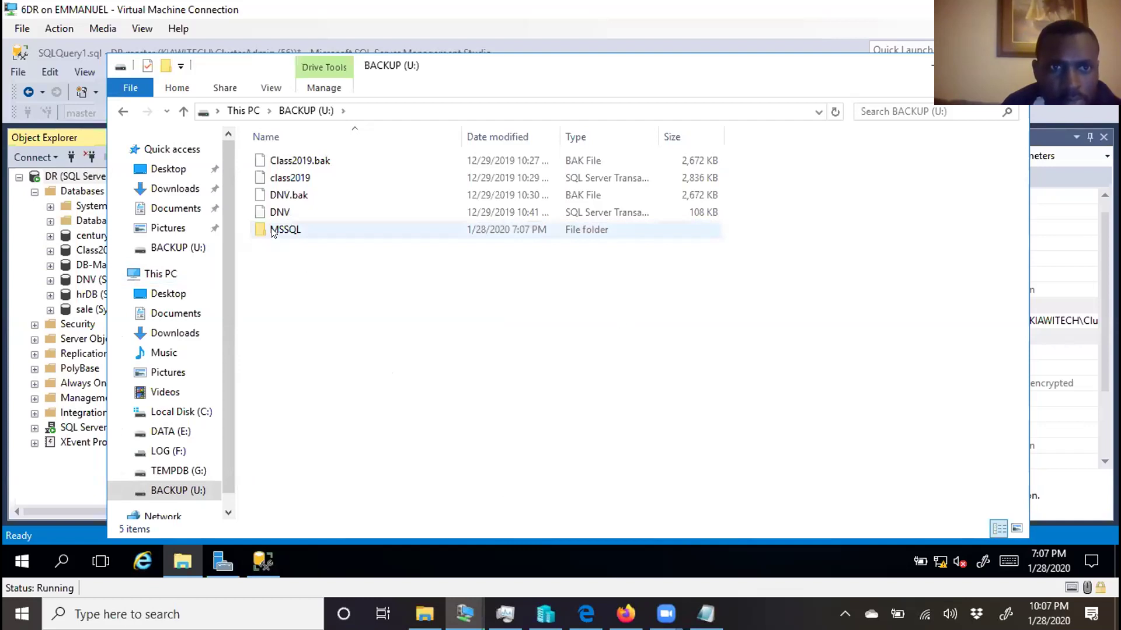
Step: Open the MSSQL folder and copy its full path, U:\MSSQL
double_click(285, 229)
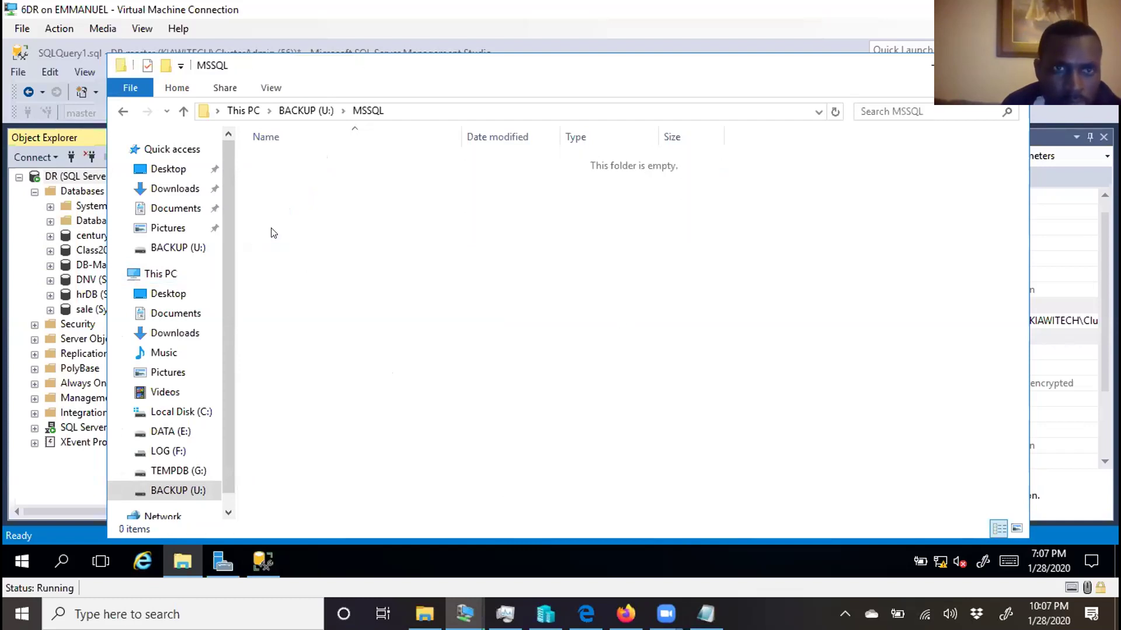
click(819, 112)
key(super+c)
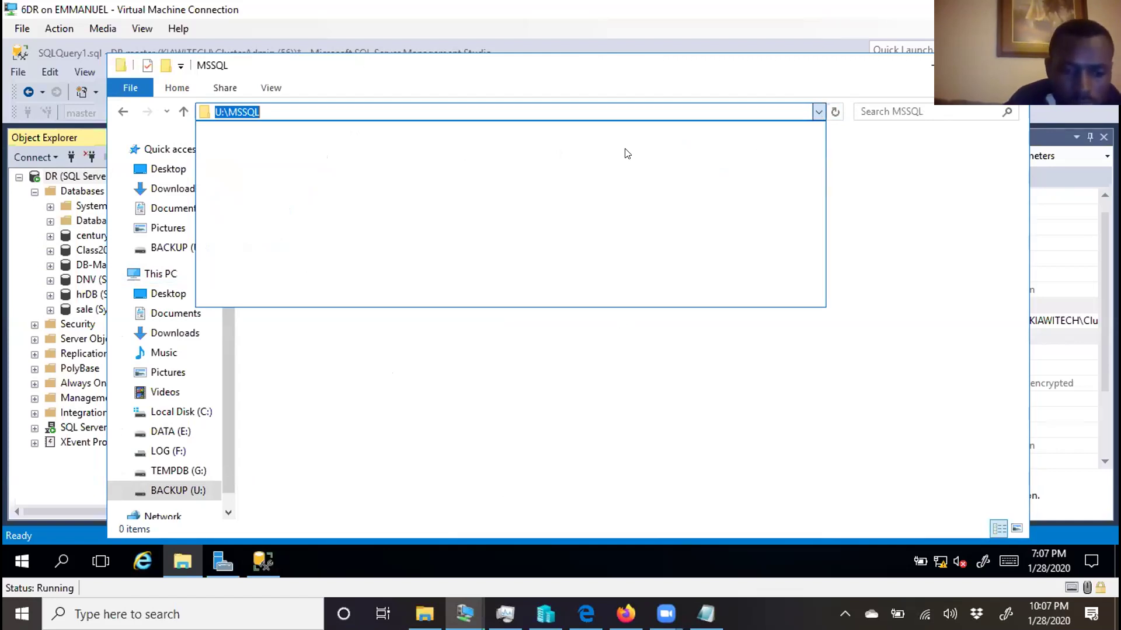
key(Escape)
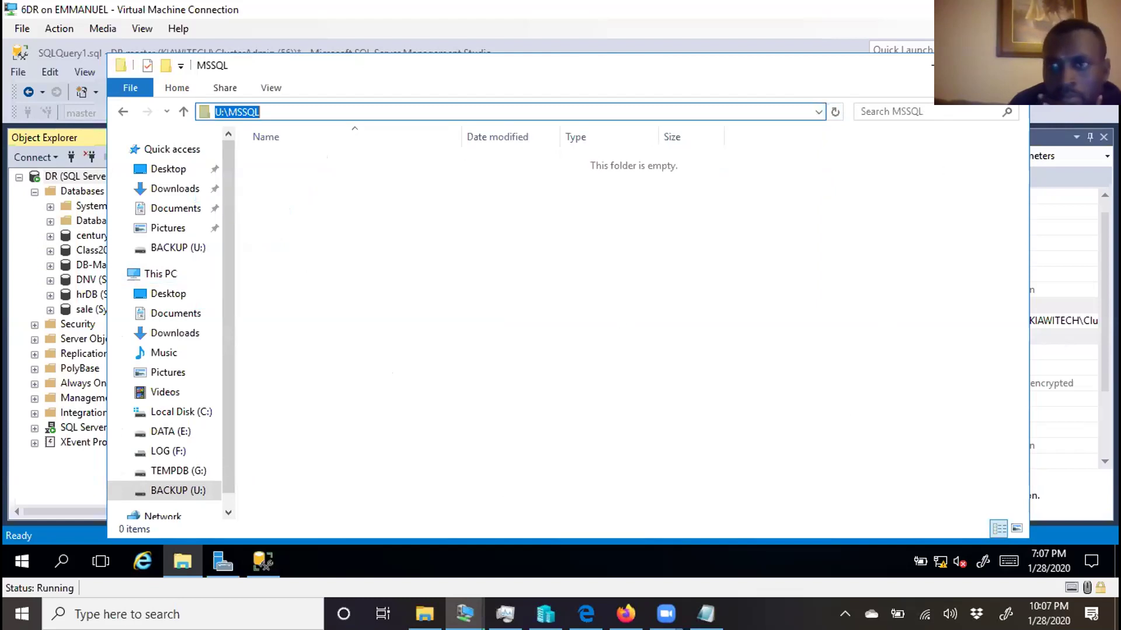
key(alt+Tab)
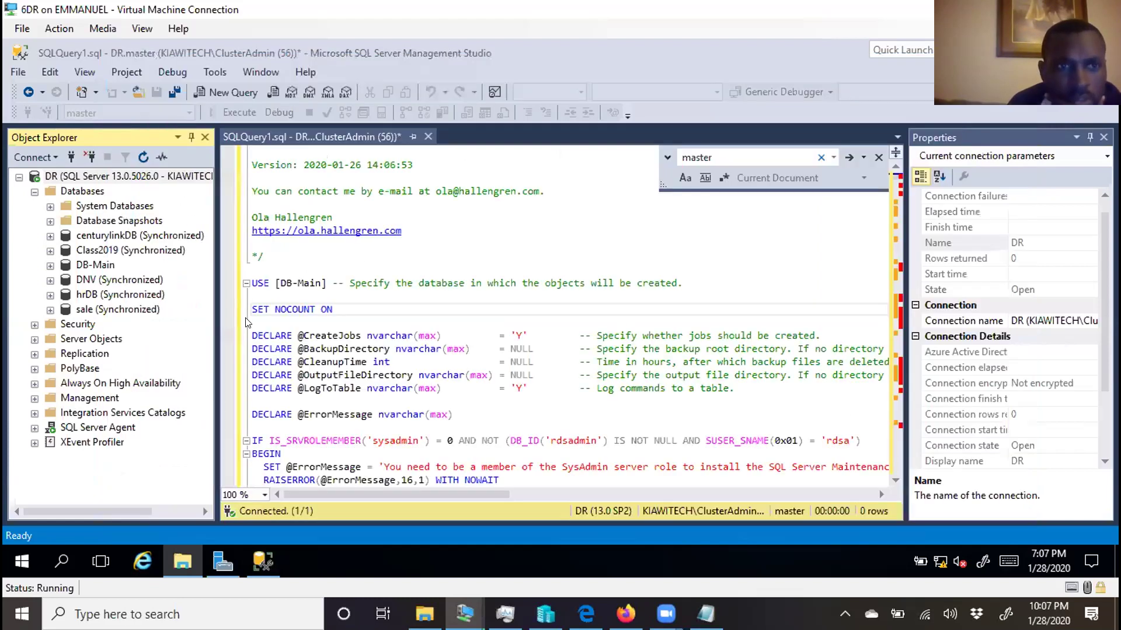
click(515, 352)
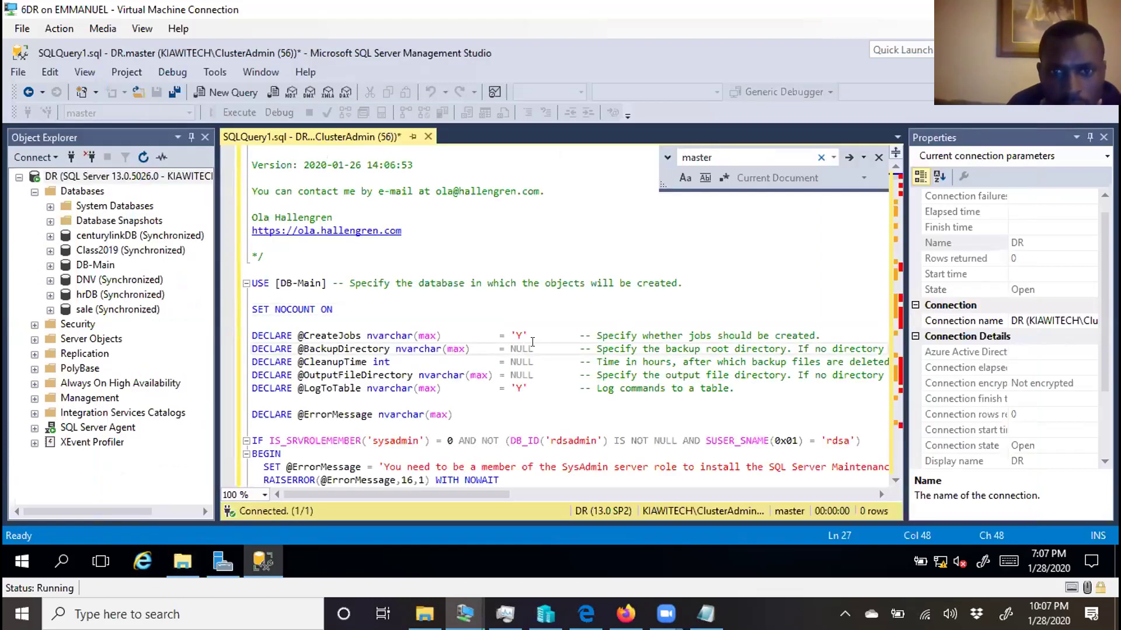
drag(533, 348, 510, 349)
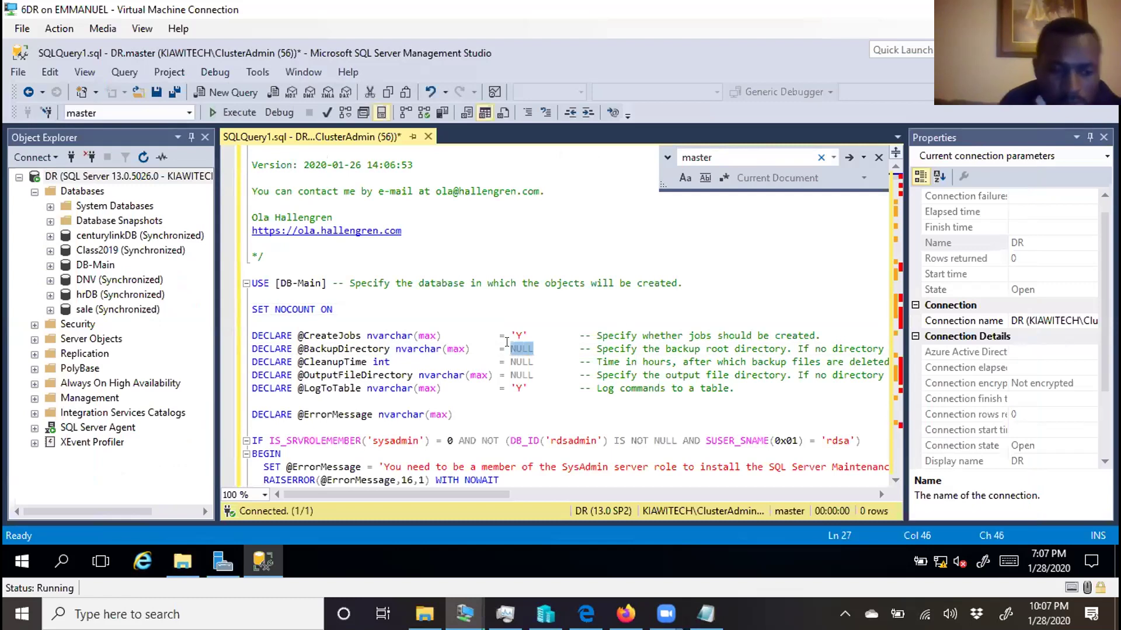
text(N)
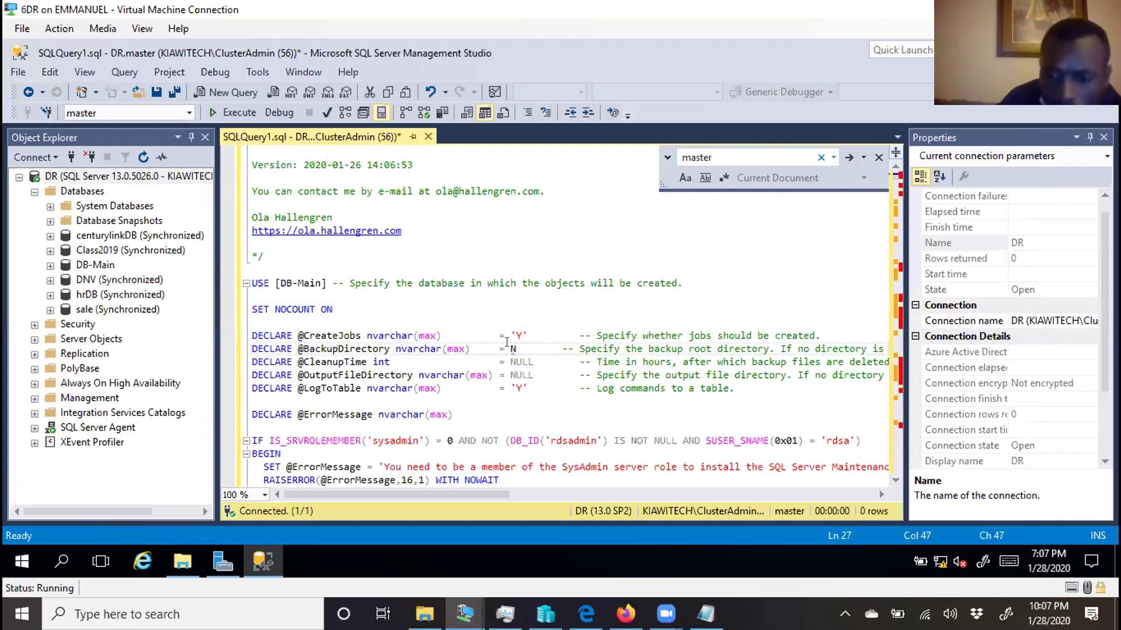
text(')
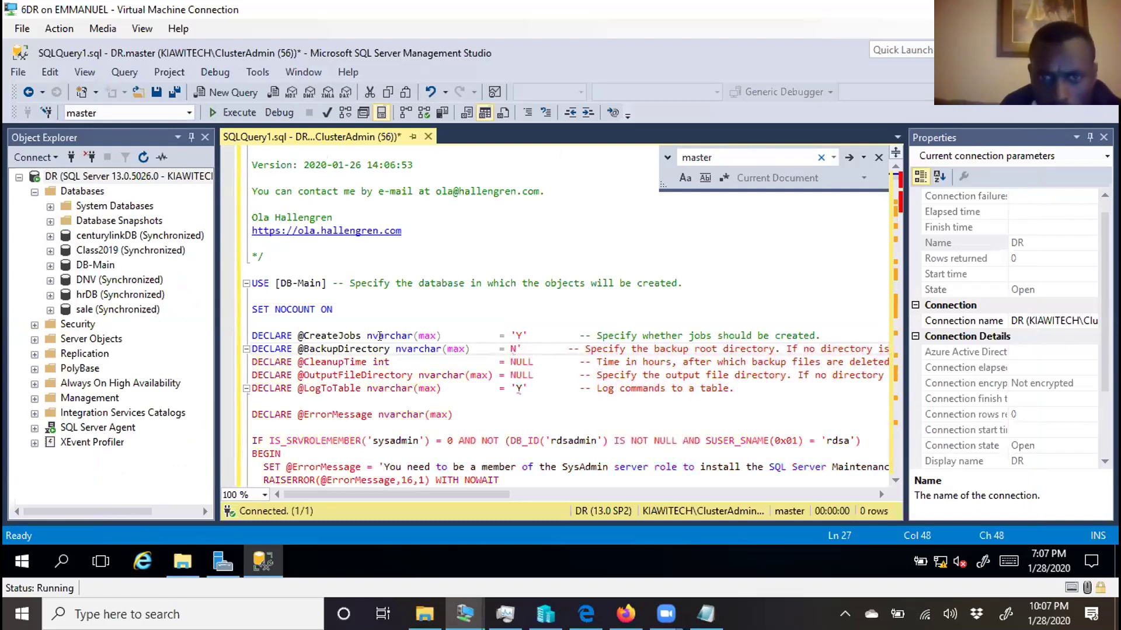
right_click(525, 350)
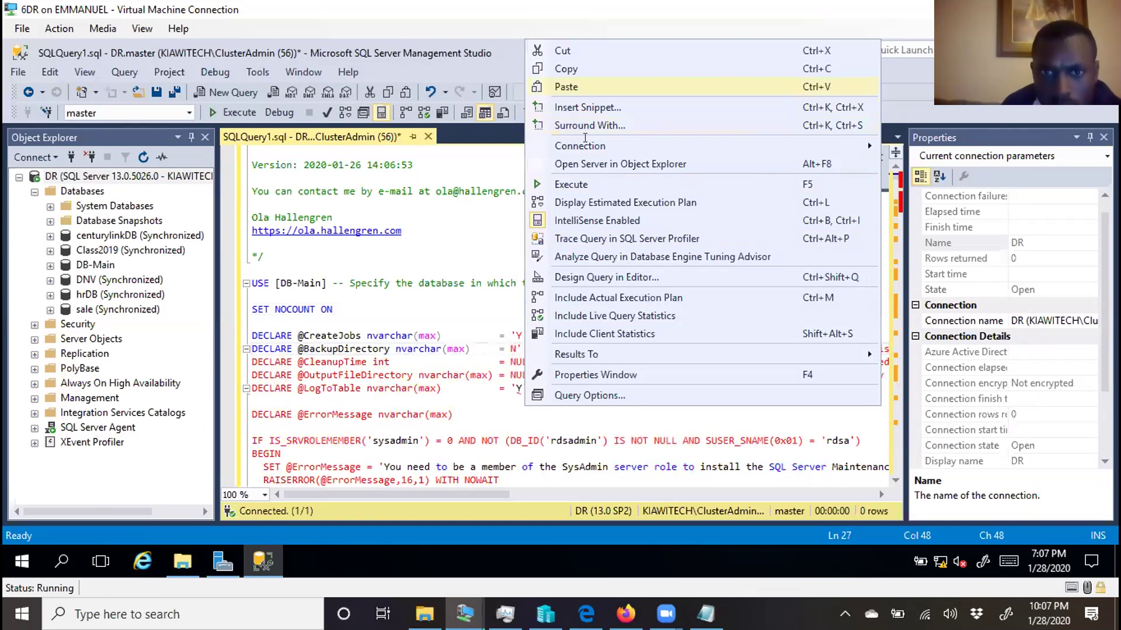
click(565, 87)
text(')
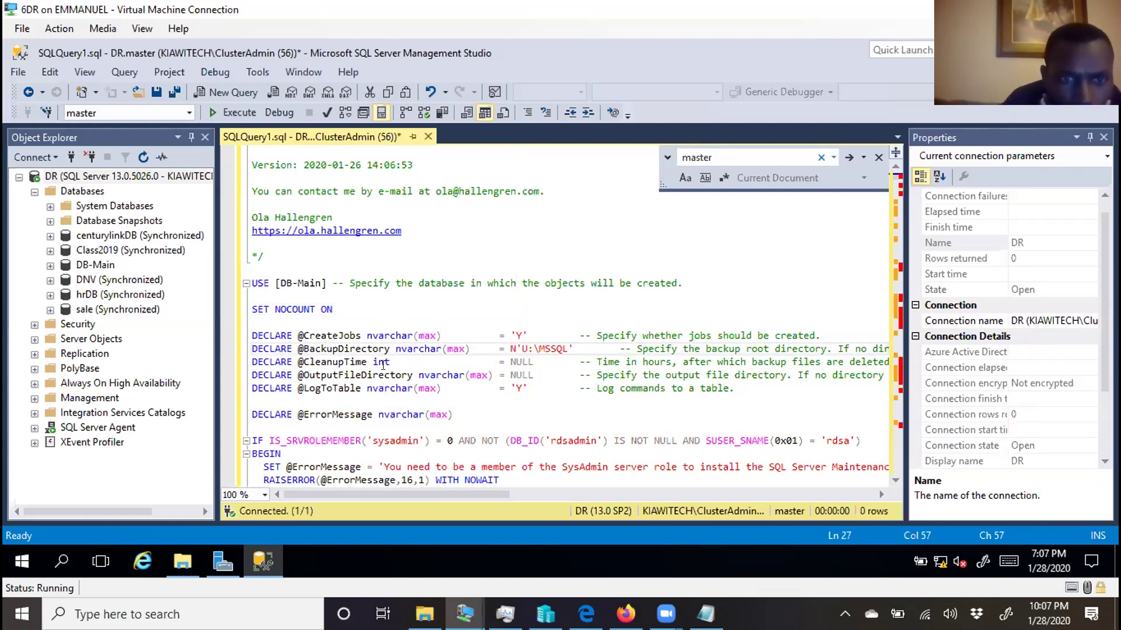
drag(536, 362, 506, 360)
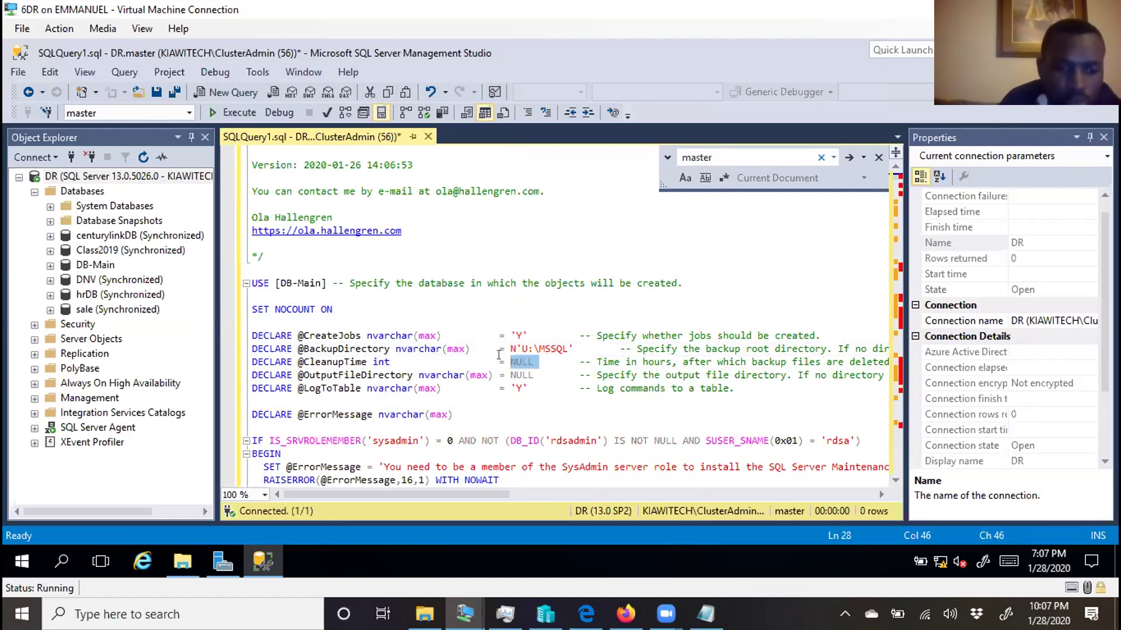
text(25)
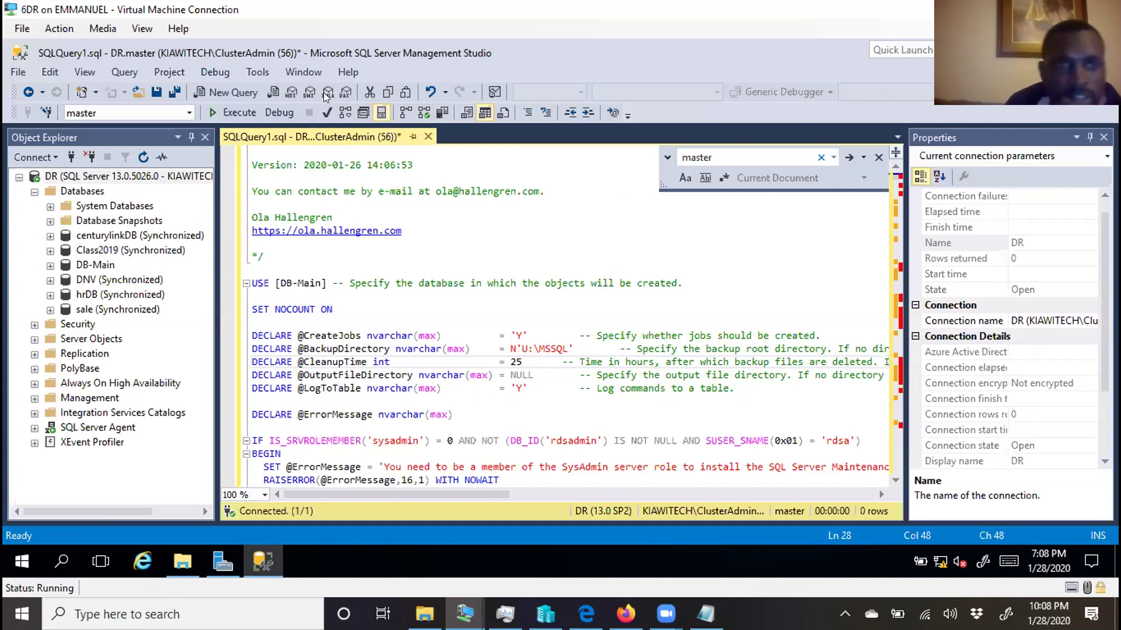
click(228, 109)
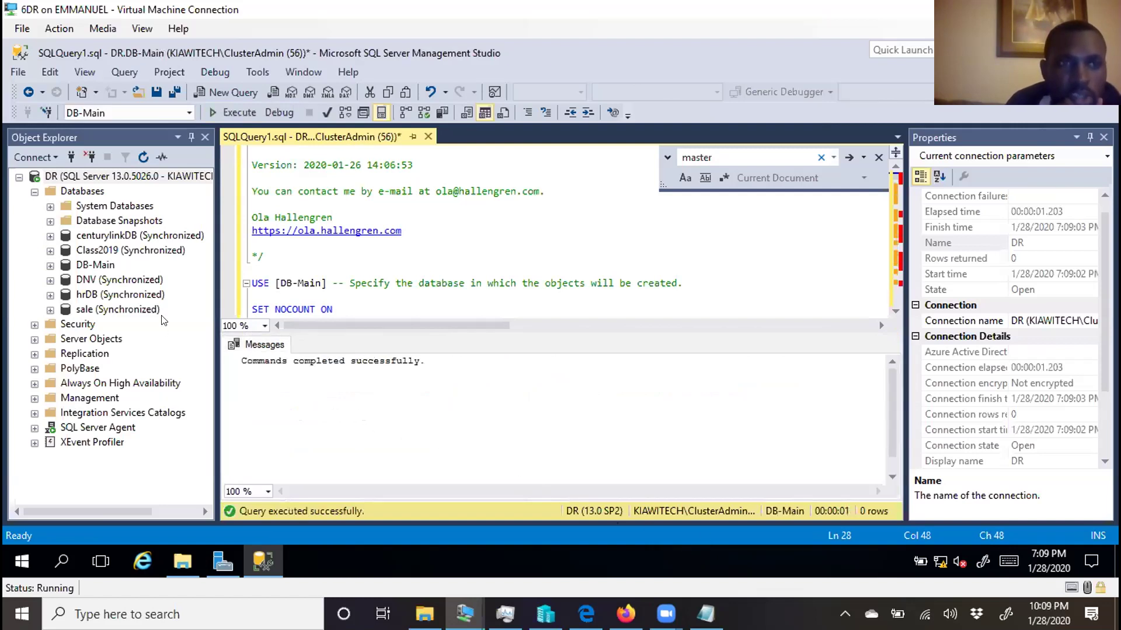
Step: Refresh the DR server in Object Explorer and expand the Jobs folder under SQL Server Agent
right_click(115, 176)
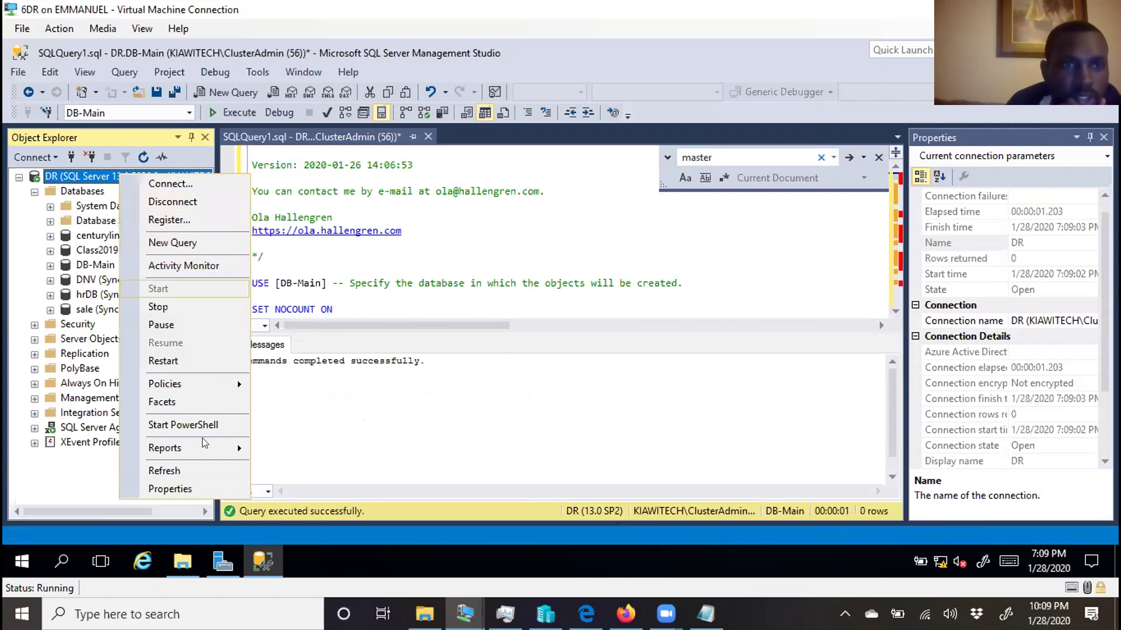
click(188, 472)
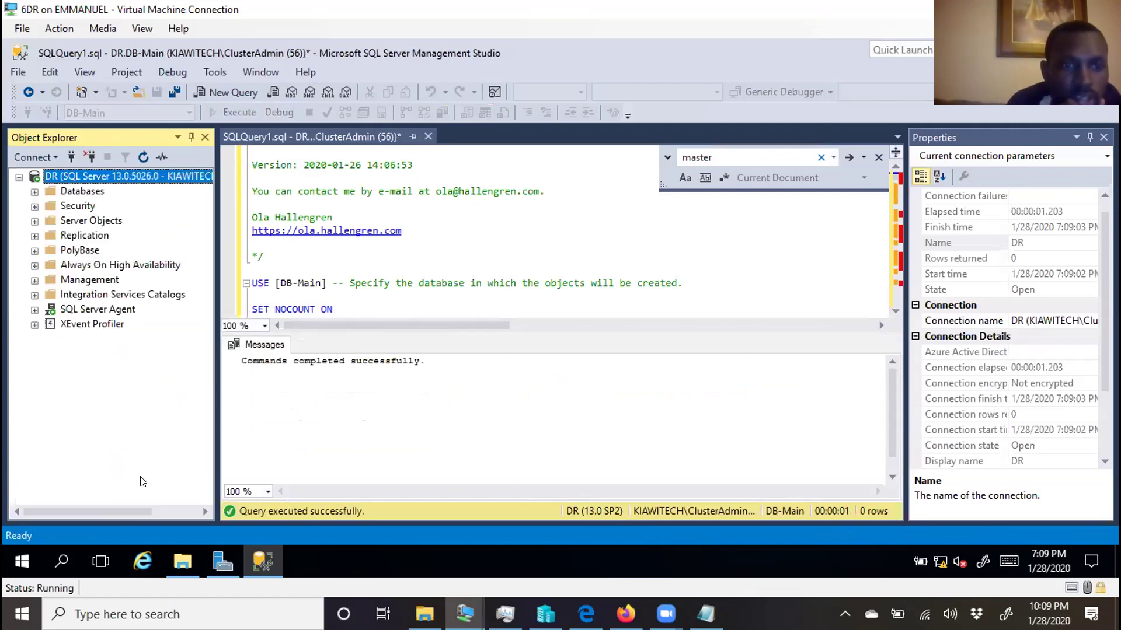
click(35, 310)
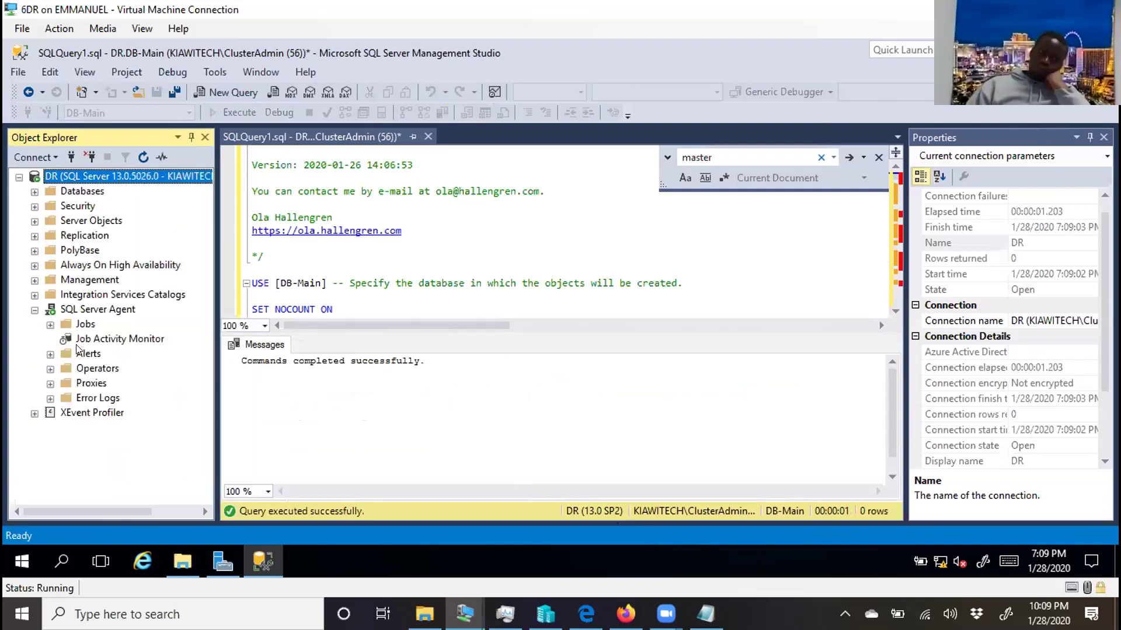
click(49, 325)
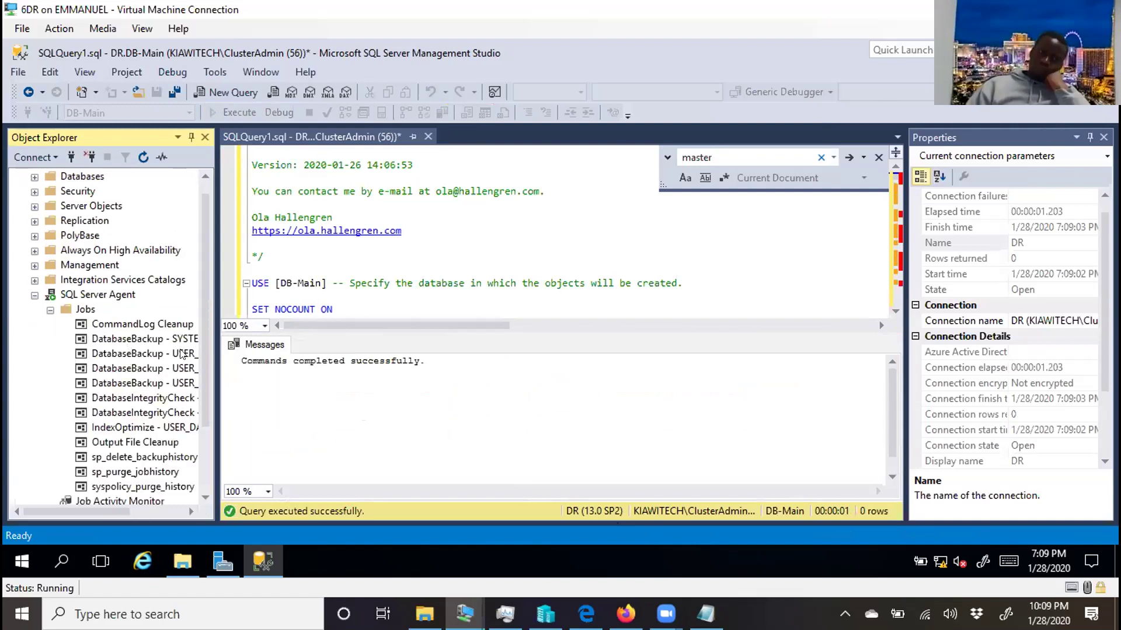
Step: Widen Object Explorer so the full names of the SQL Server Agent jobs fit
click(301, 296)
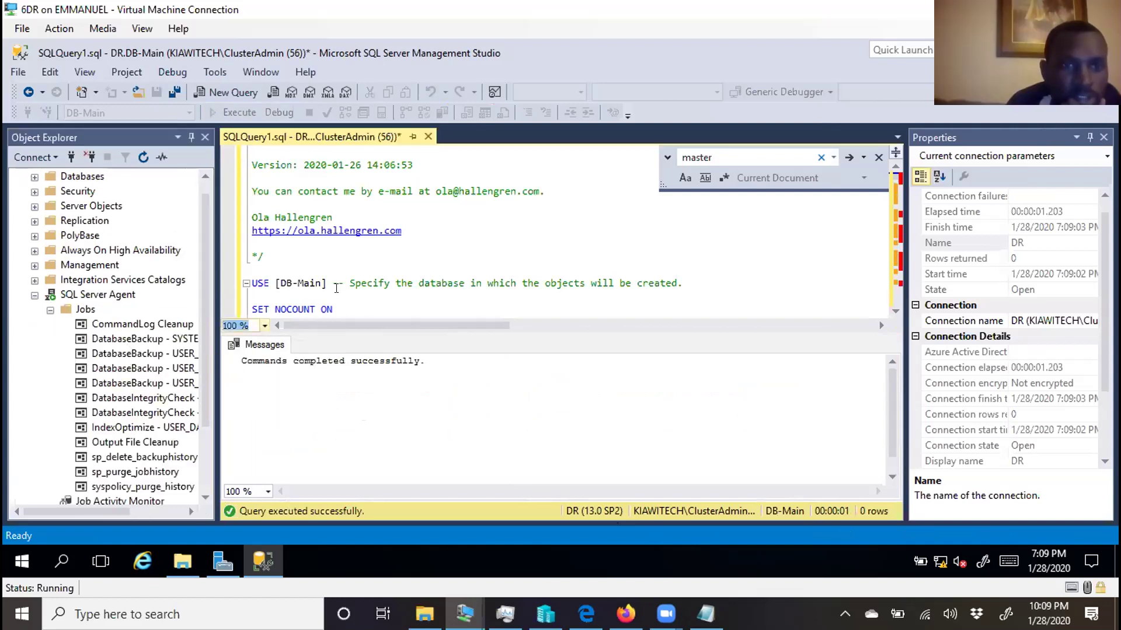
click(211, 279)
drag(211, 279, 327, 278)
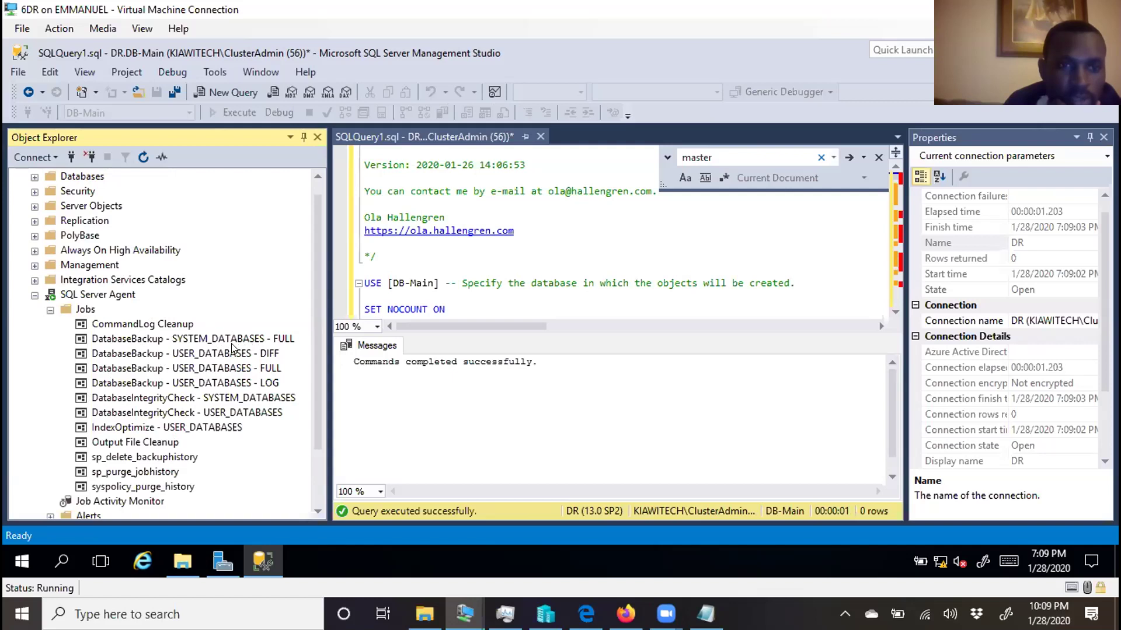
Step: Open the job step of the DatabaseBackup - USER_DATABASES - FULL job for editing
right_click(216, 373)
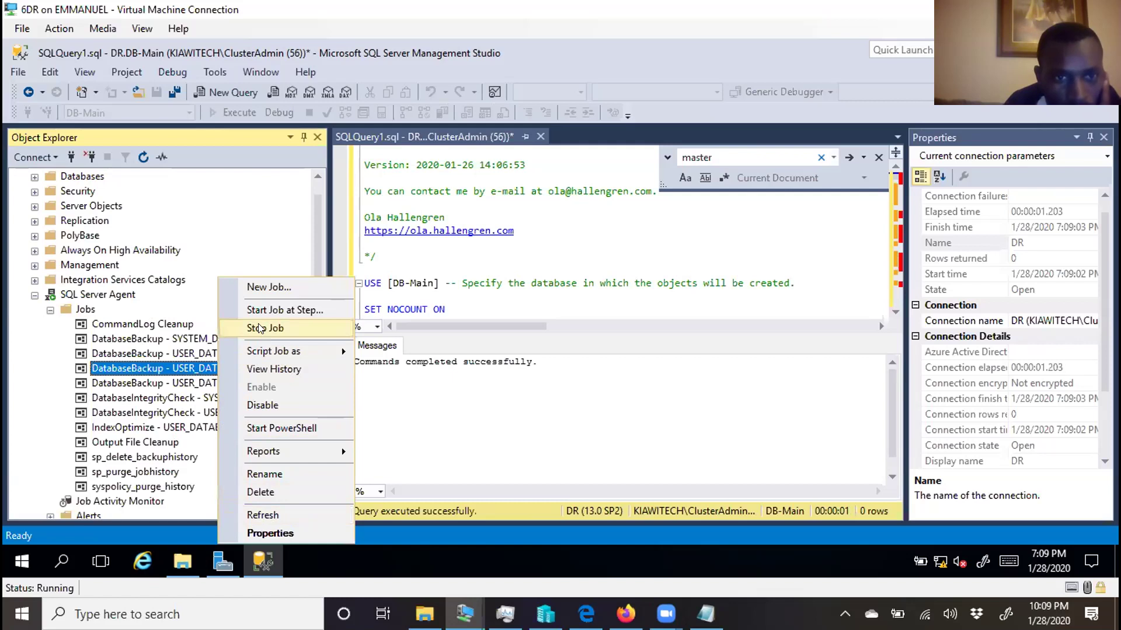
click(269, 533)
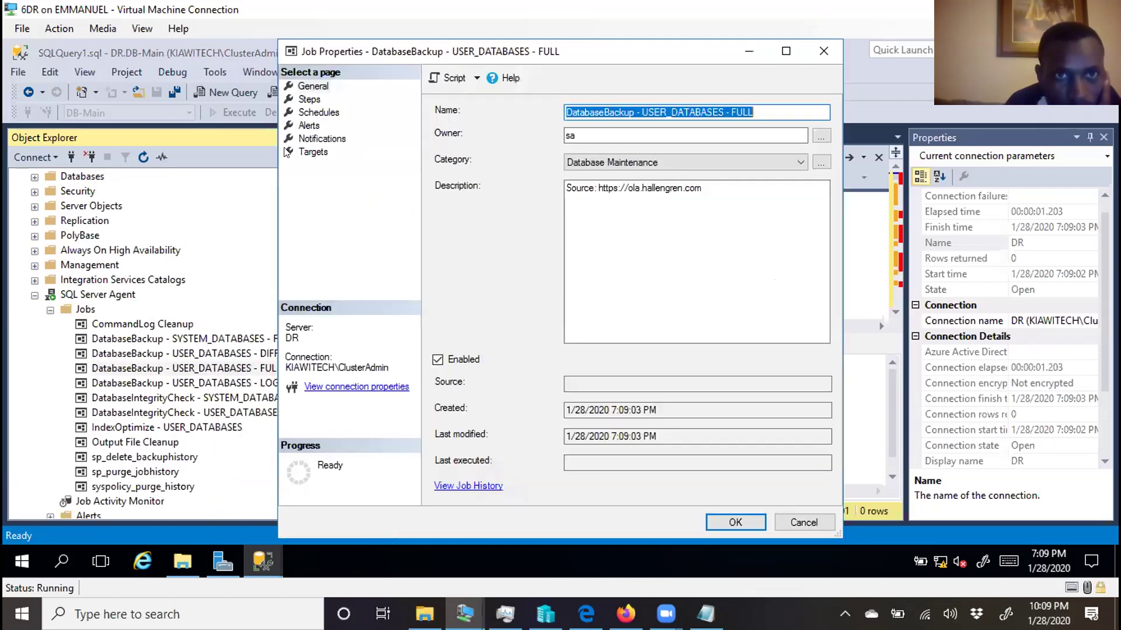
click(309, 99)
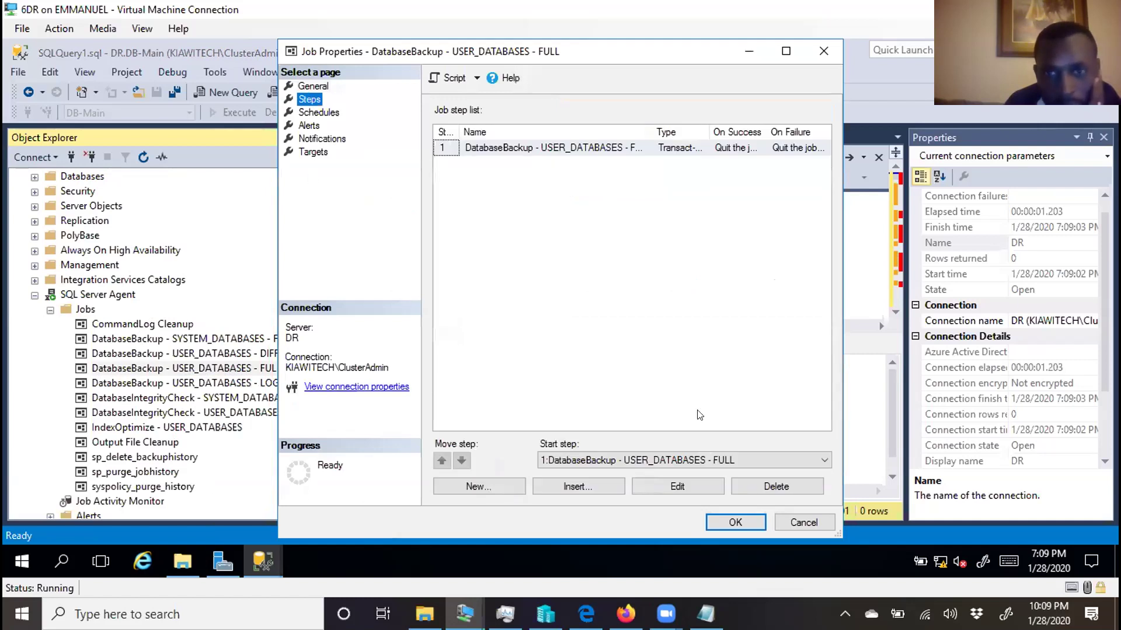
click(671, 486)
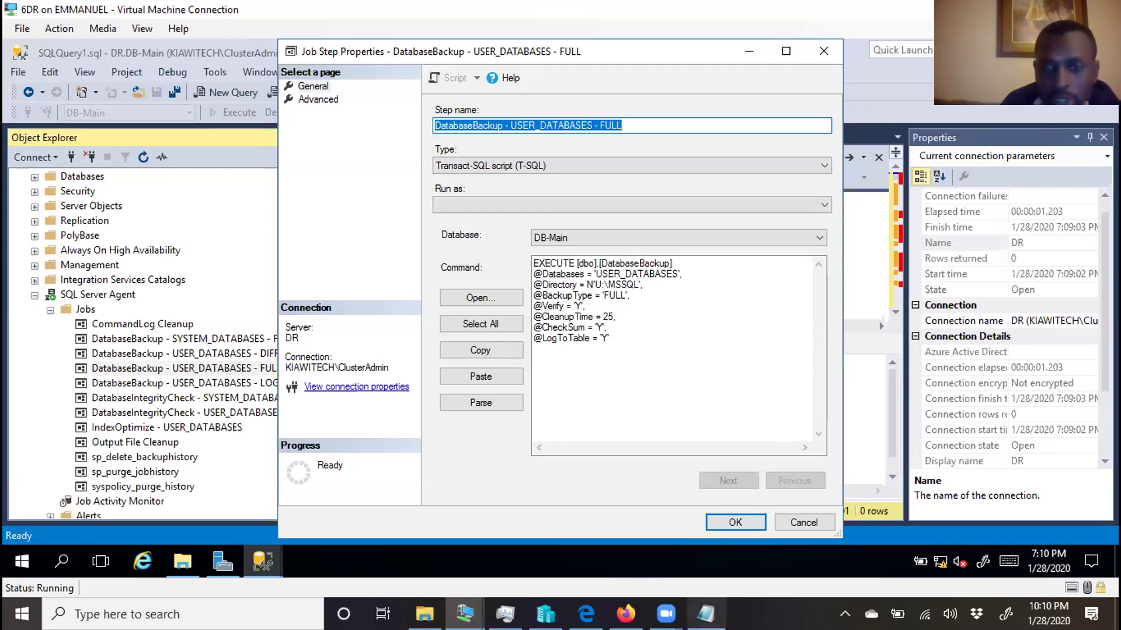
Step: Switch to Firefox and arrange the Ola Hallengren SQL Server Backup page beside the Job Step Properties dialog so both can be read
mouse_move(626, 614)
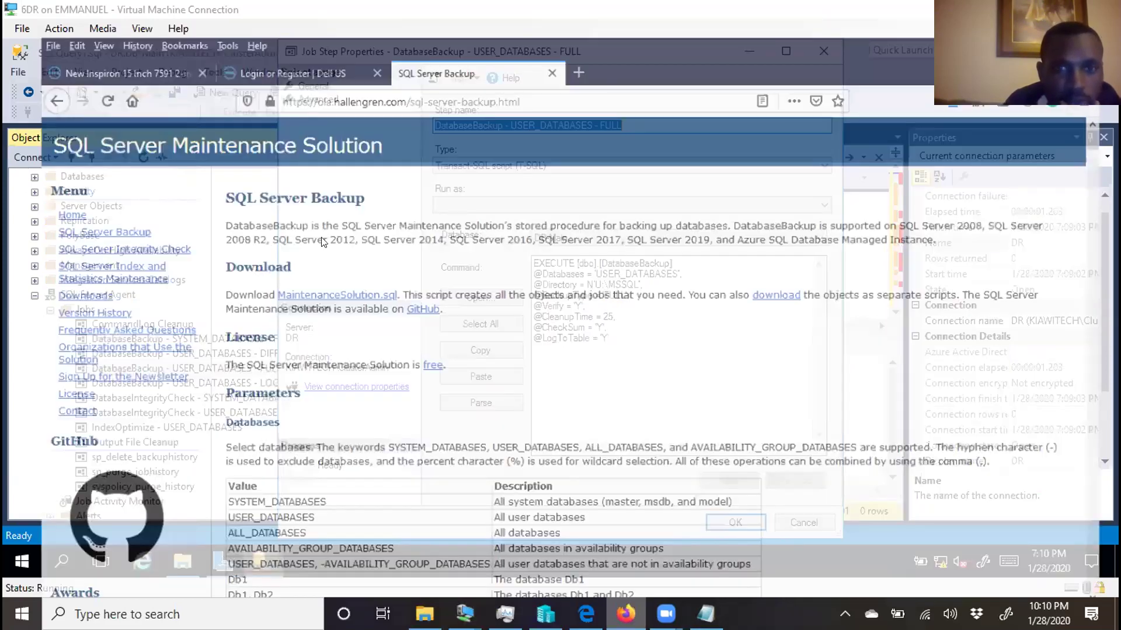
click(622, 546)
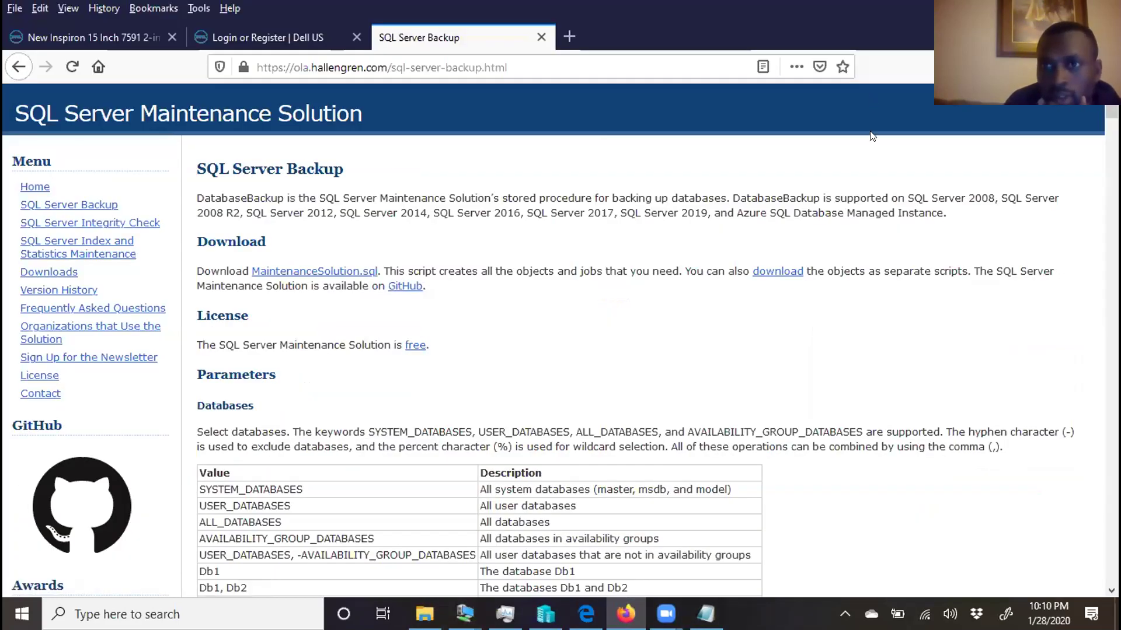
key(super+Down)
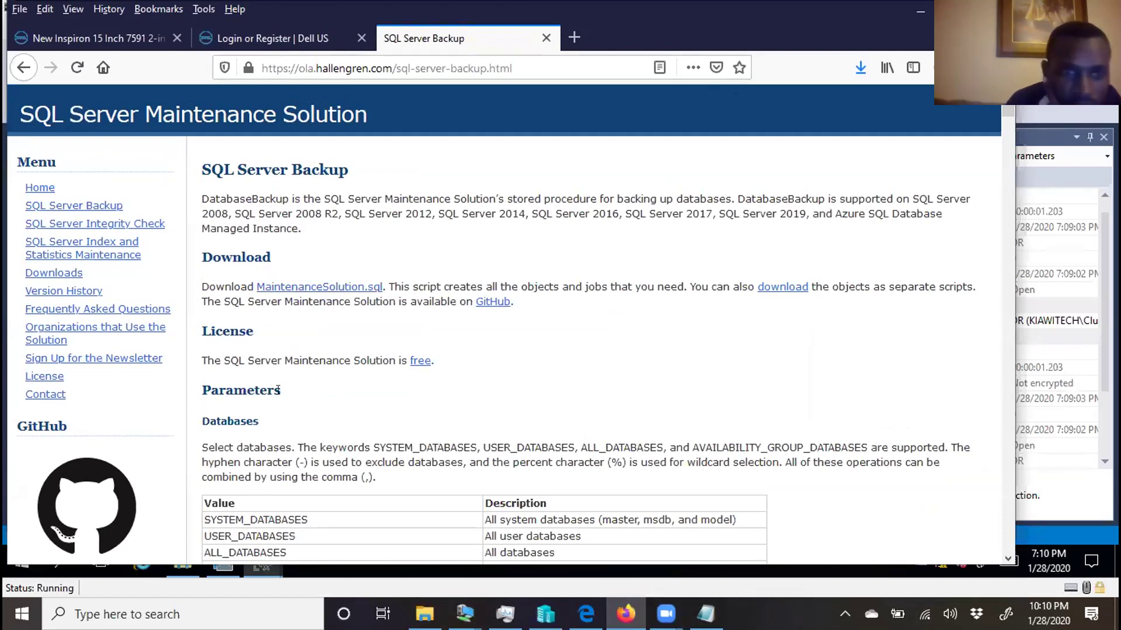
scroll(264, 338, down, 3)
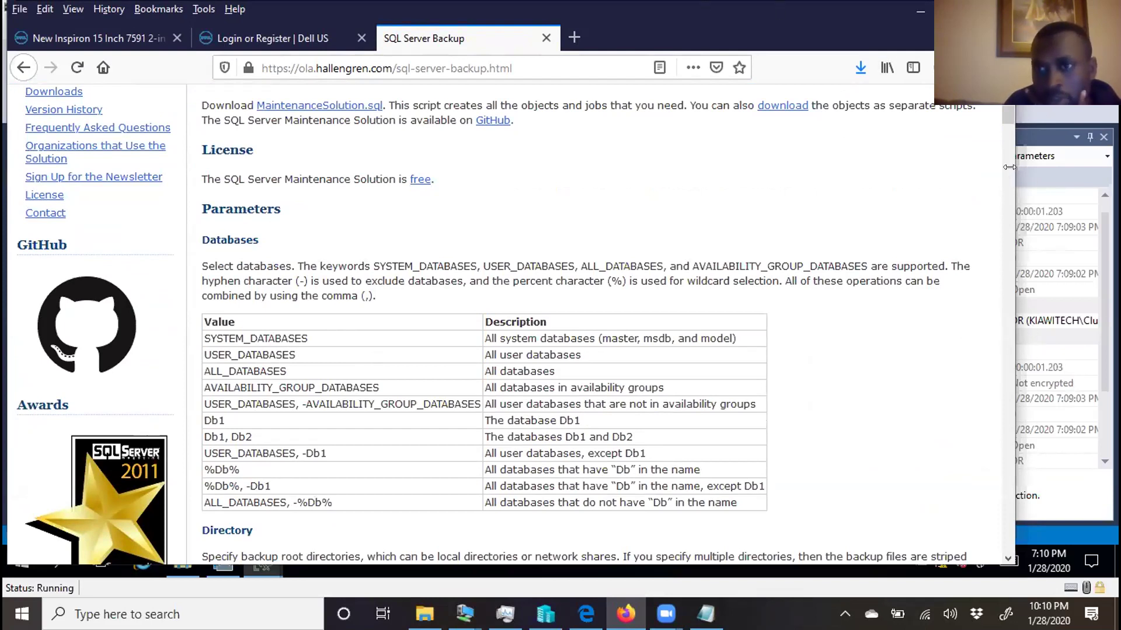
drag(1009, 167, 588, 202)
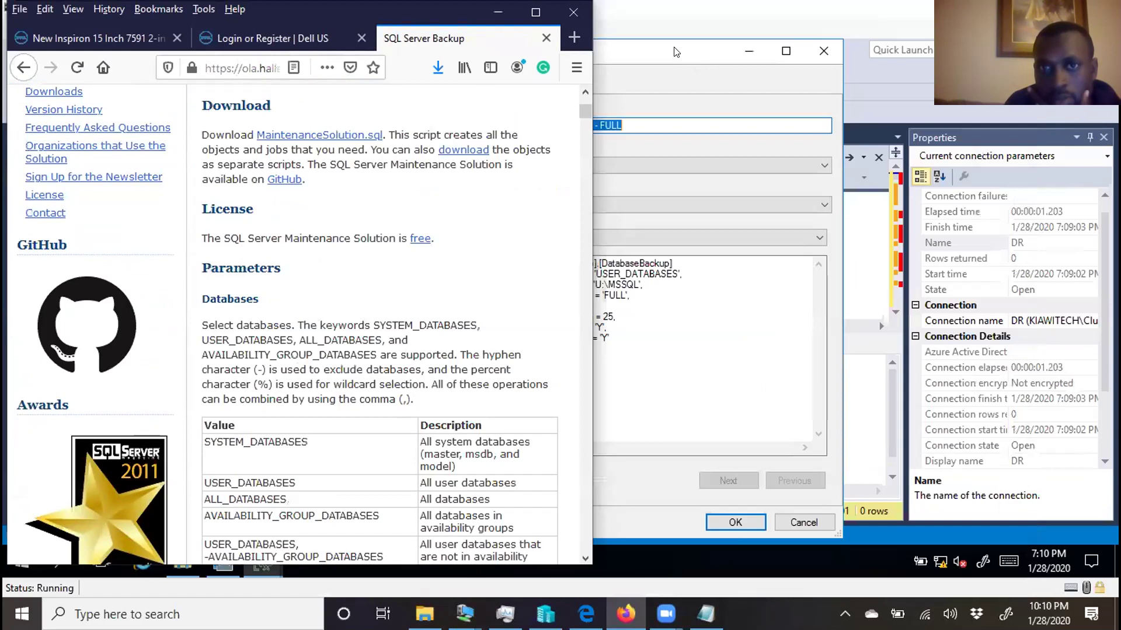
click(824, 53)
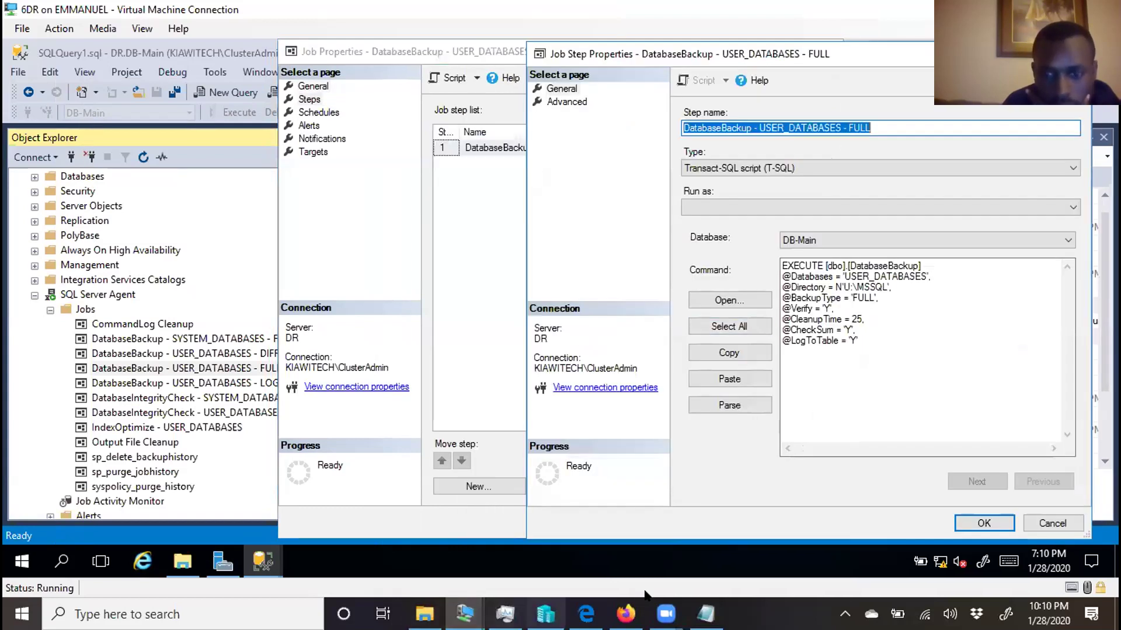
click(626, 613)
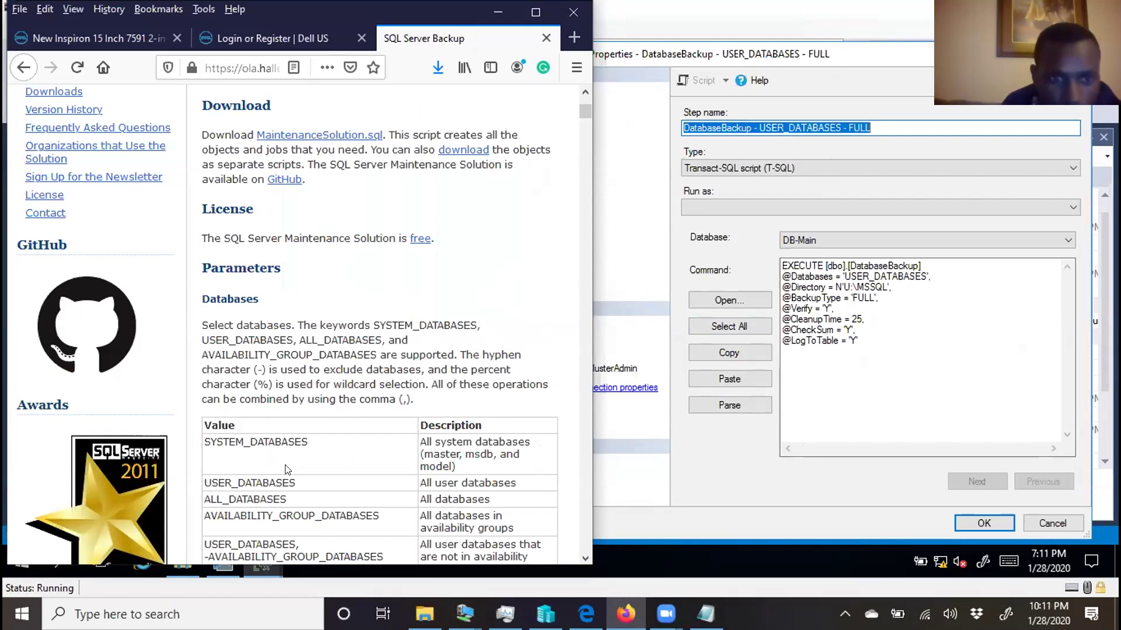
scroll(286, 469, down, 3)
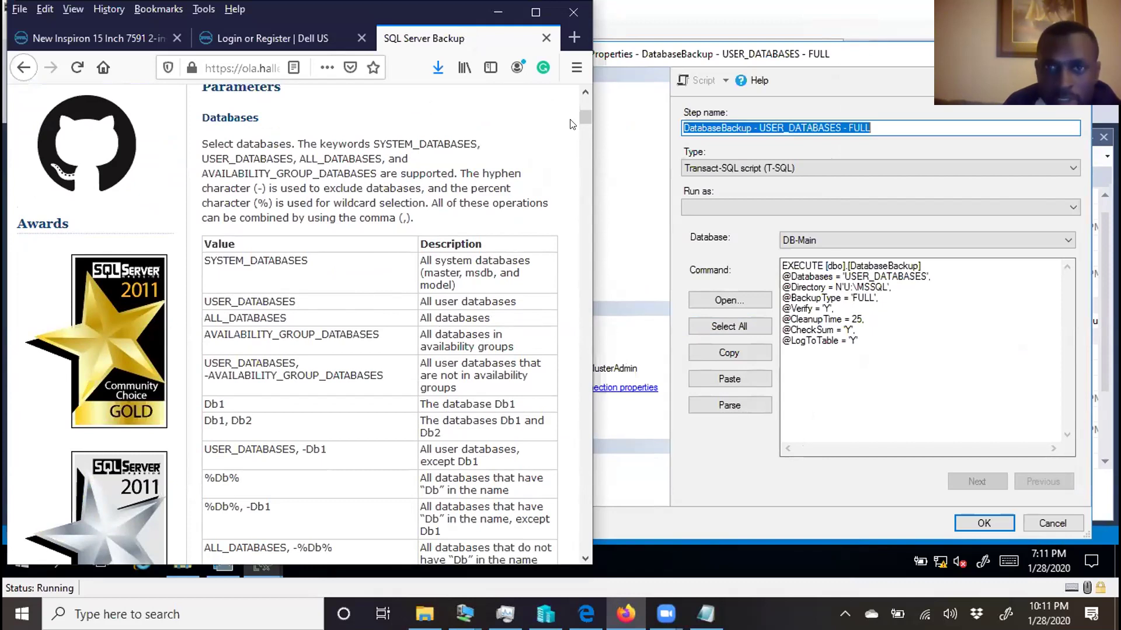
drag(581, 124, 580, 130)
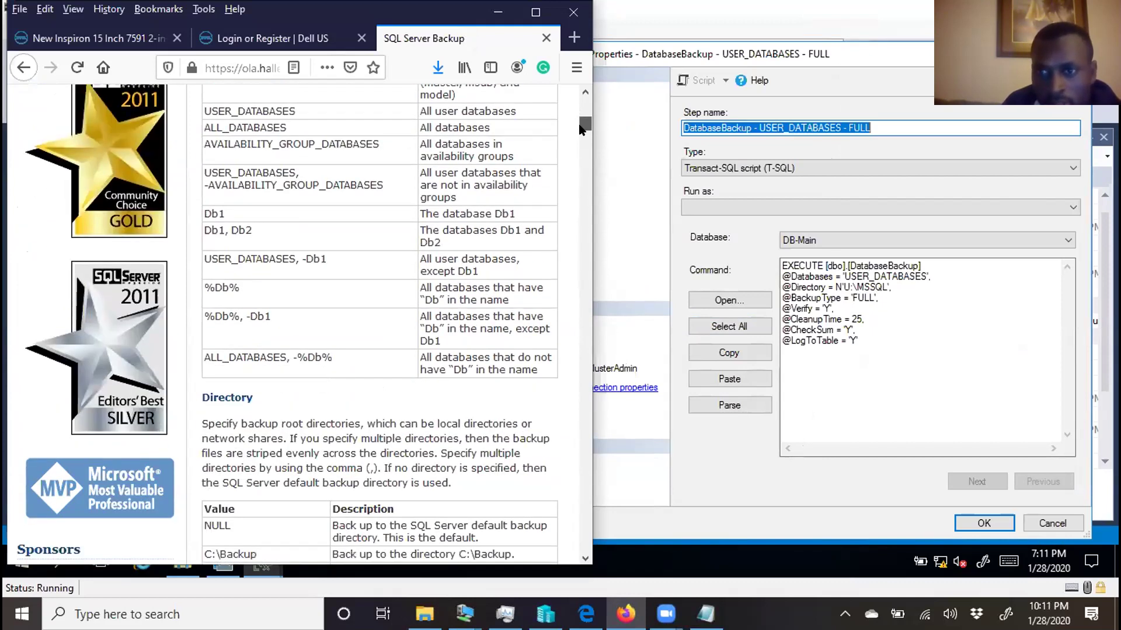
scroll(581, 130, down, 3)
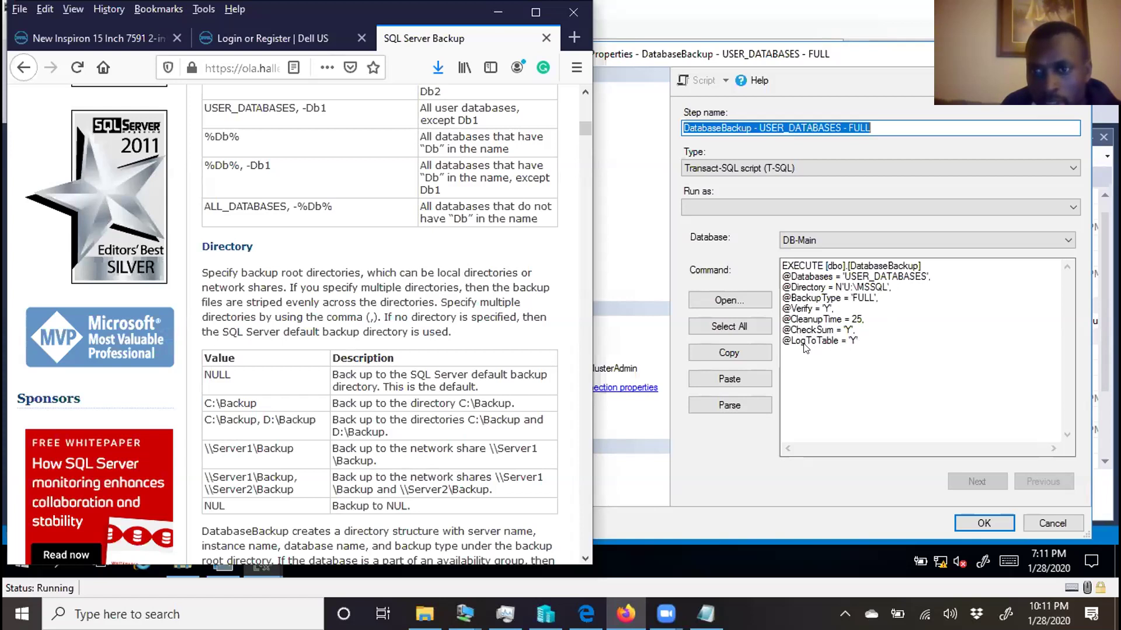
drag(581, 131, 582, 155)
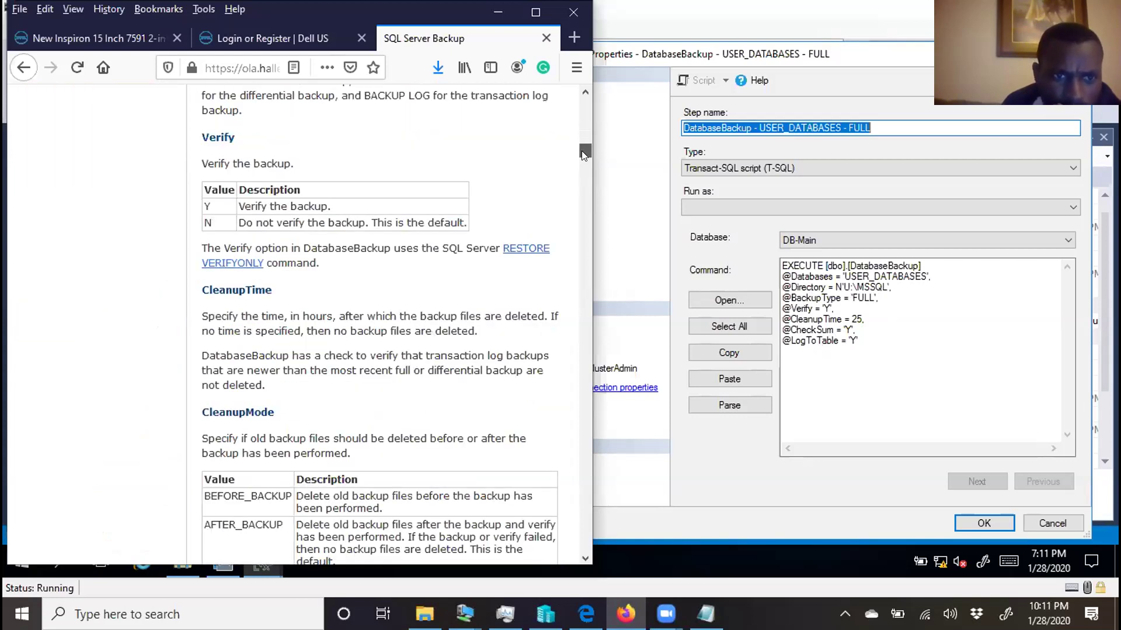
drag(581, 150, 581, 163)
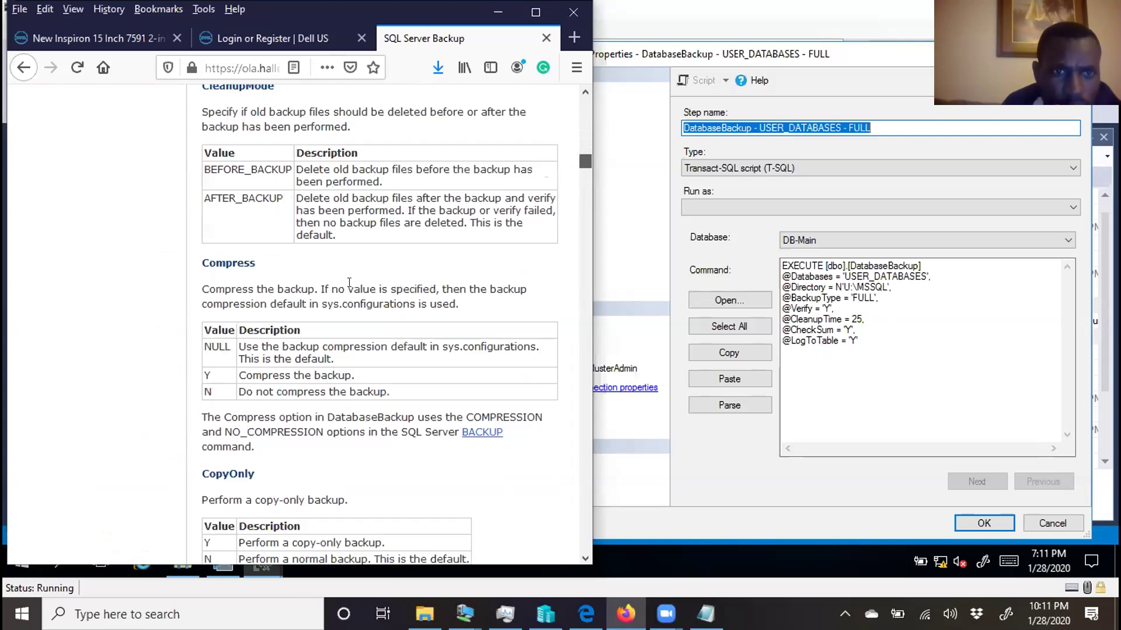
click(863, 320)
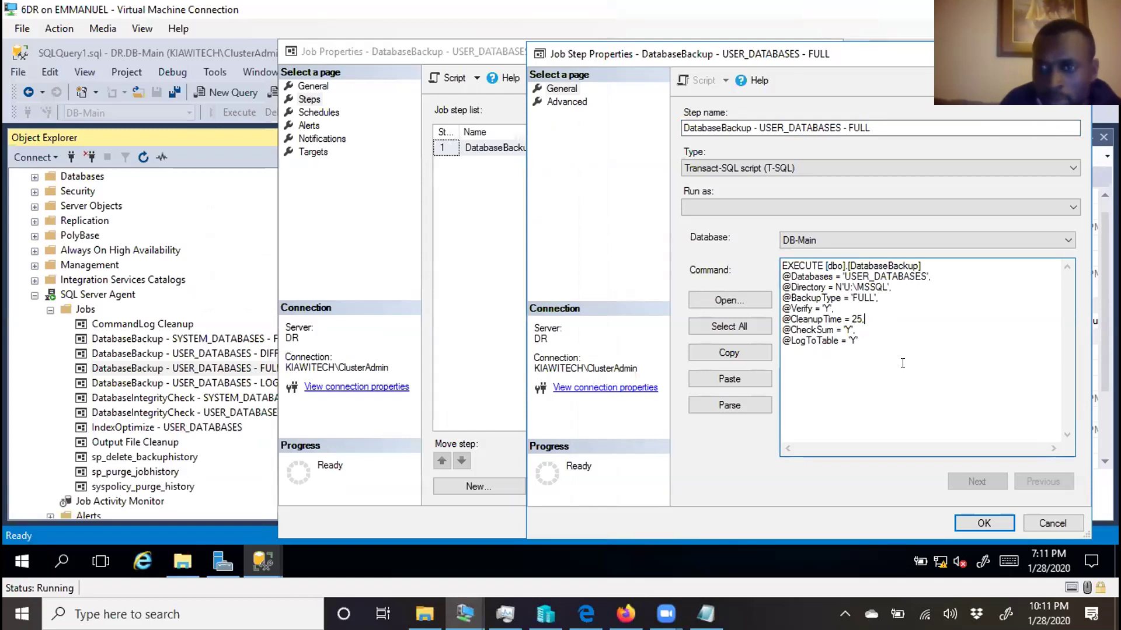
key(Return)
text(@)
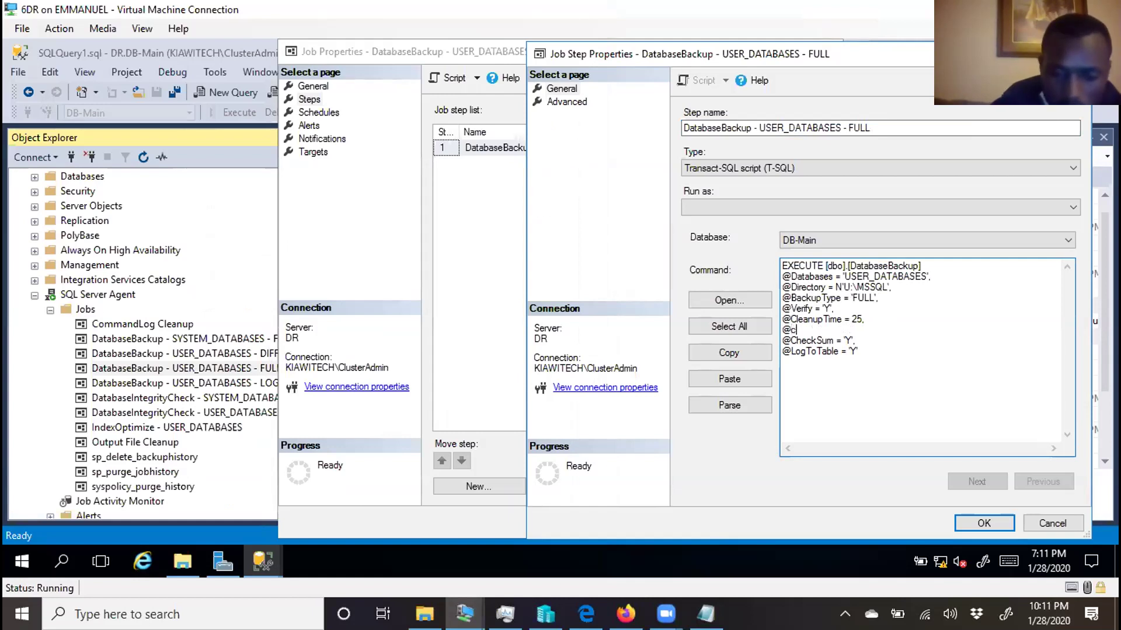
text(compress ='Y)
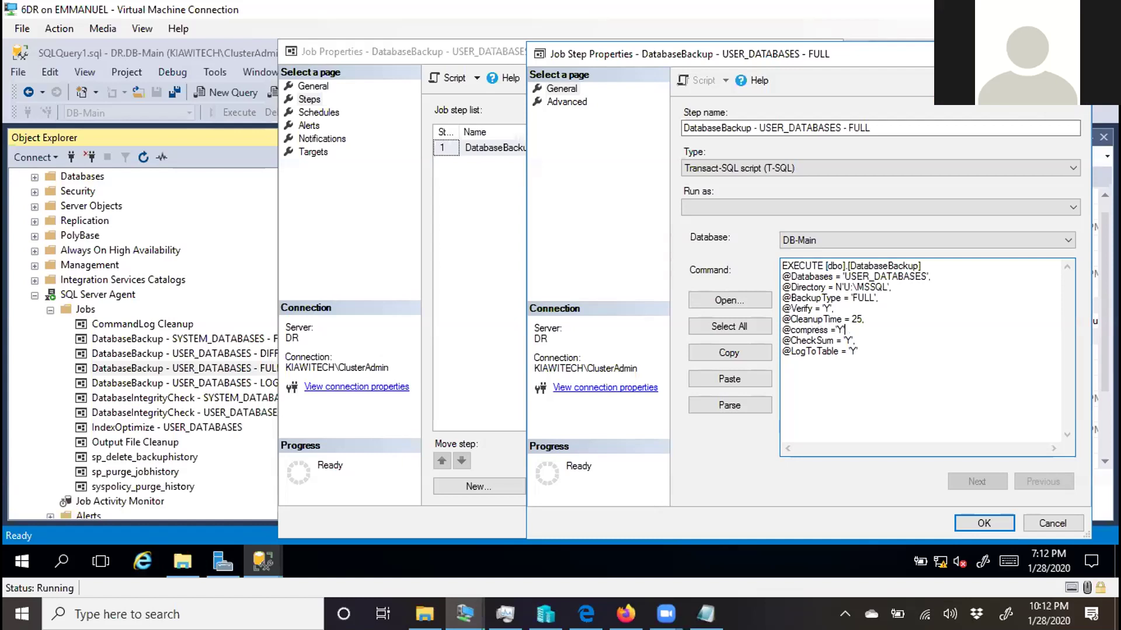
text(',)
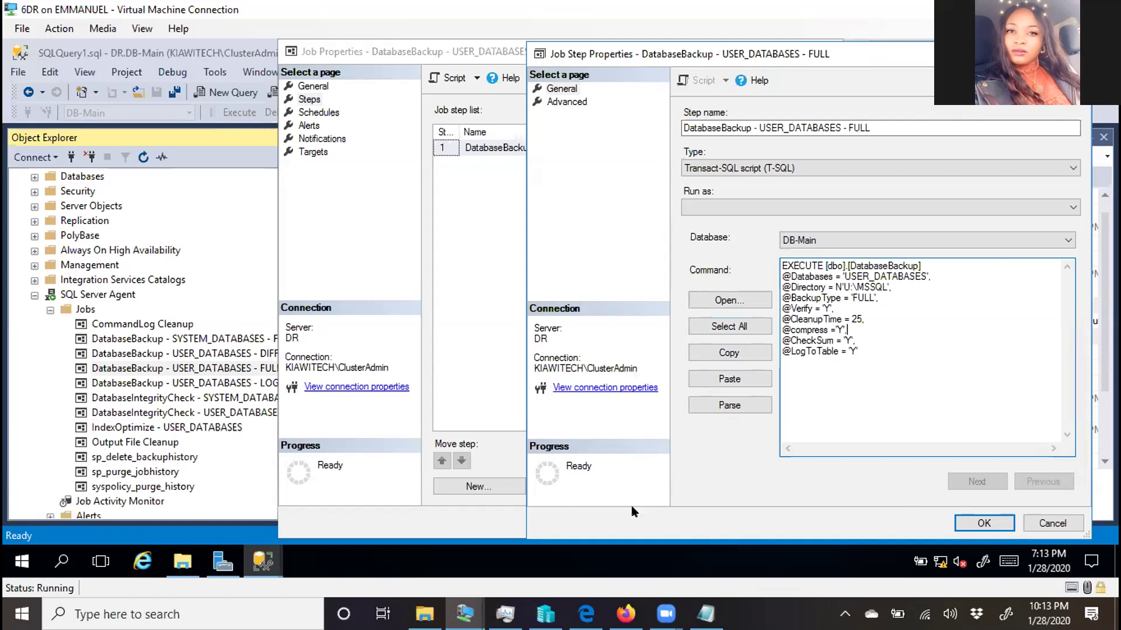
Step: Switch to Firefox and read the documentation's backup parameters that follow Compress, from CopyOnly through CheckSum to CompressionLevel
mouse_move(585, 613)
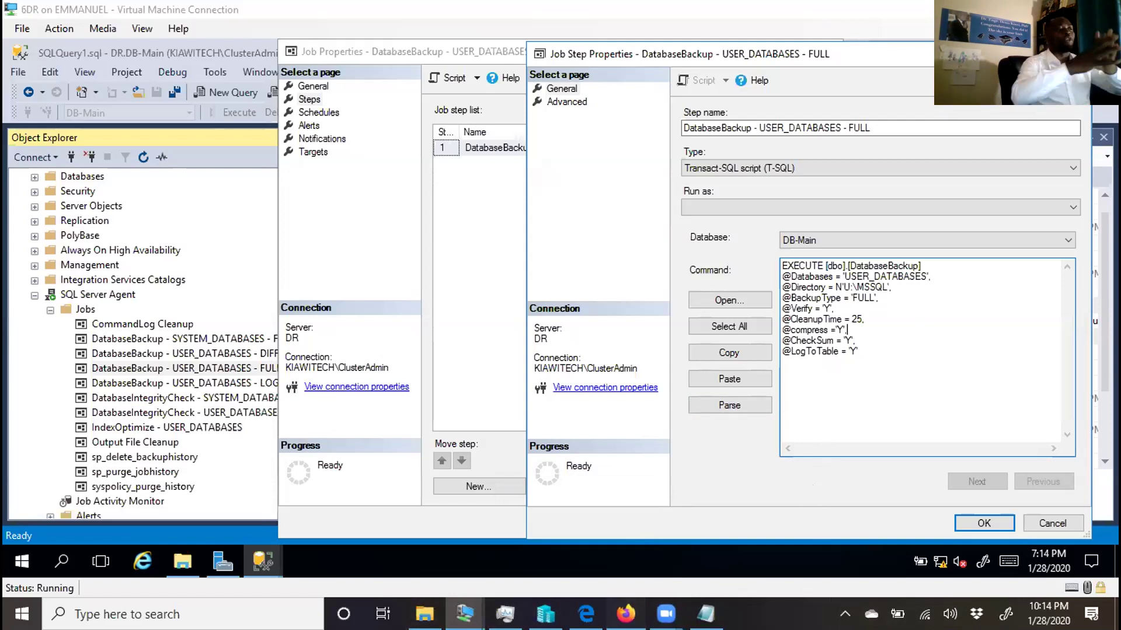
click(625, 614)
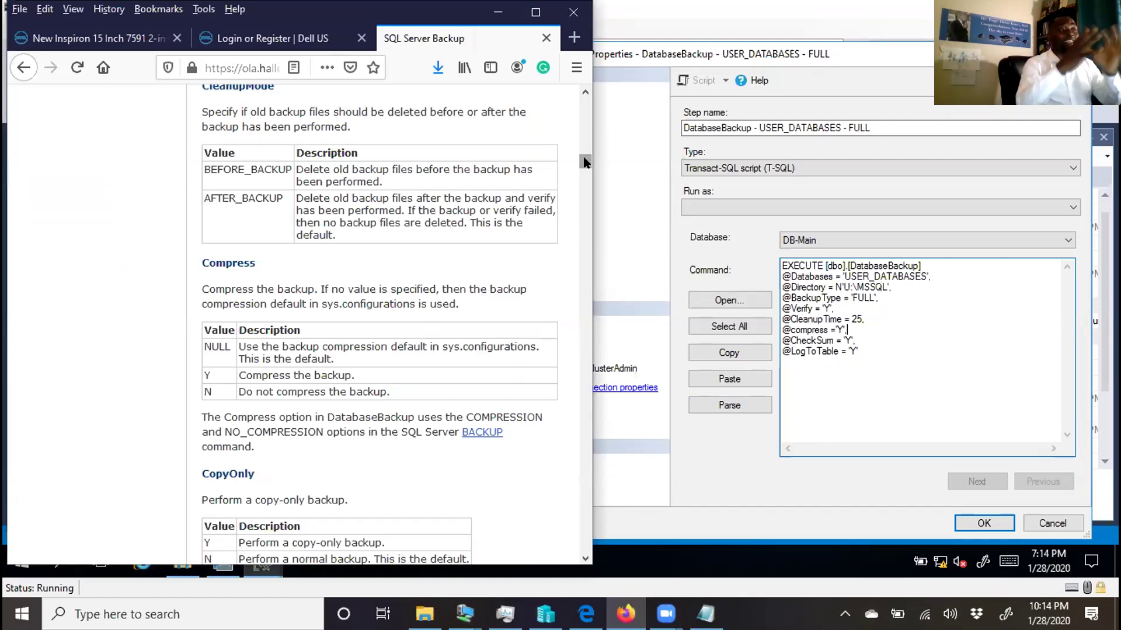
scroll(585, 162, down, 8)
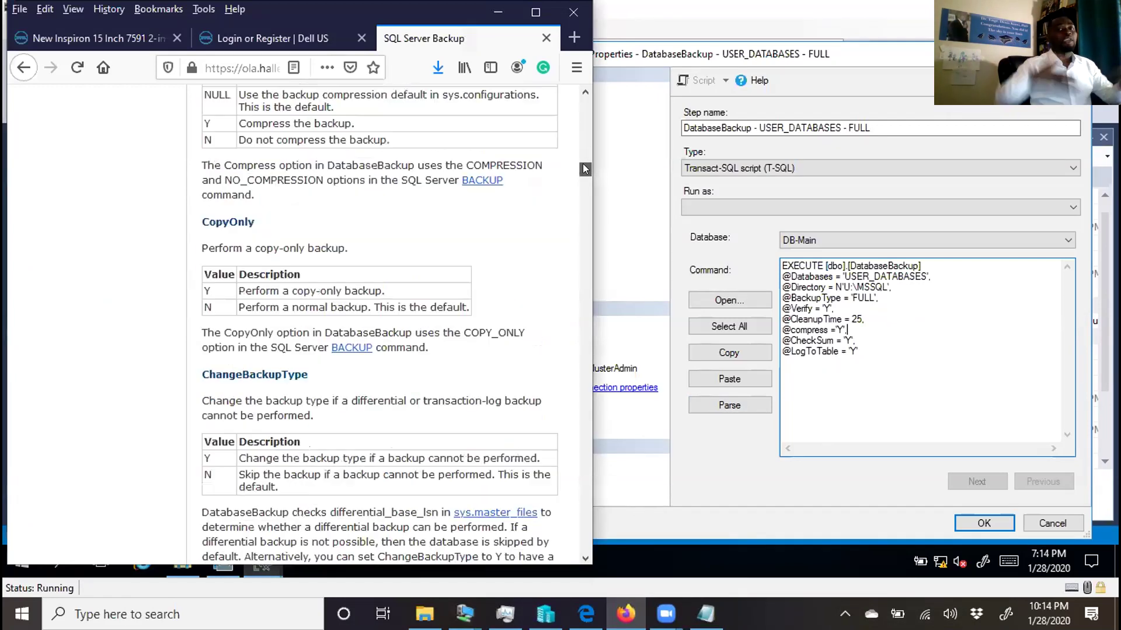
scroll(349, 399, down, 5)
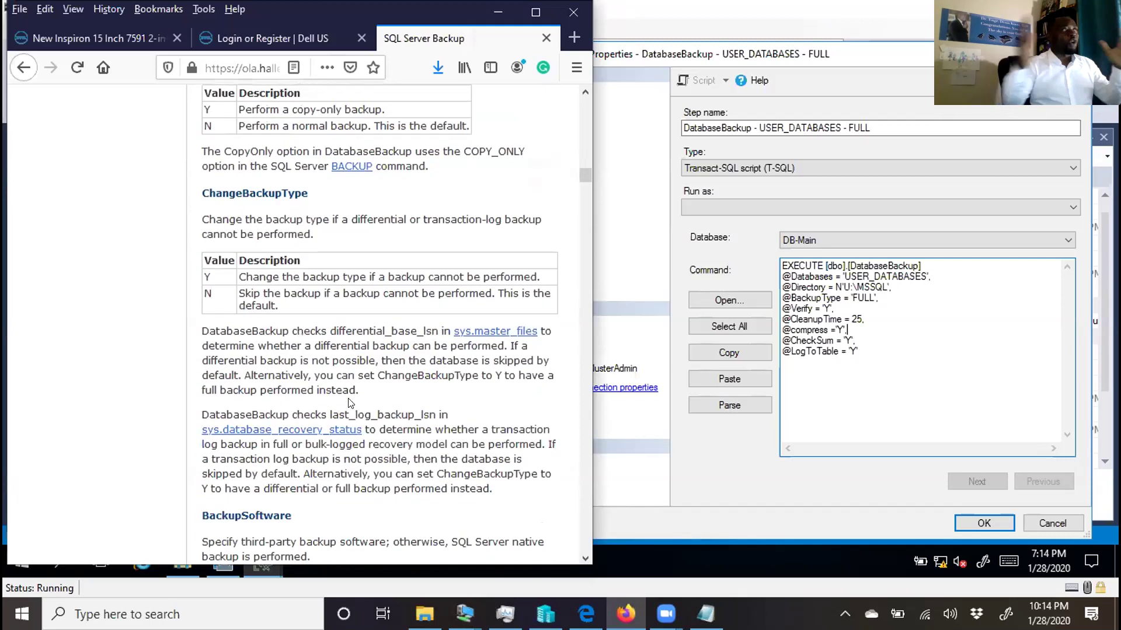
scroll(349, 399, down, 5)
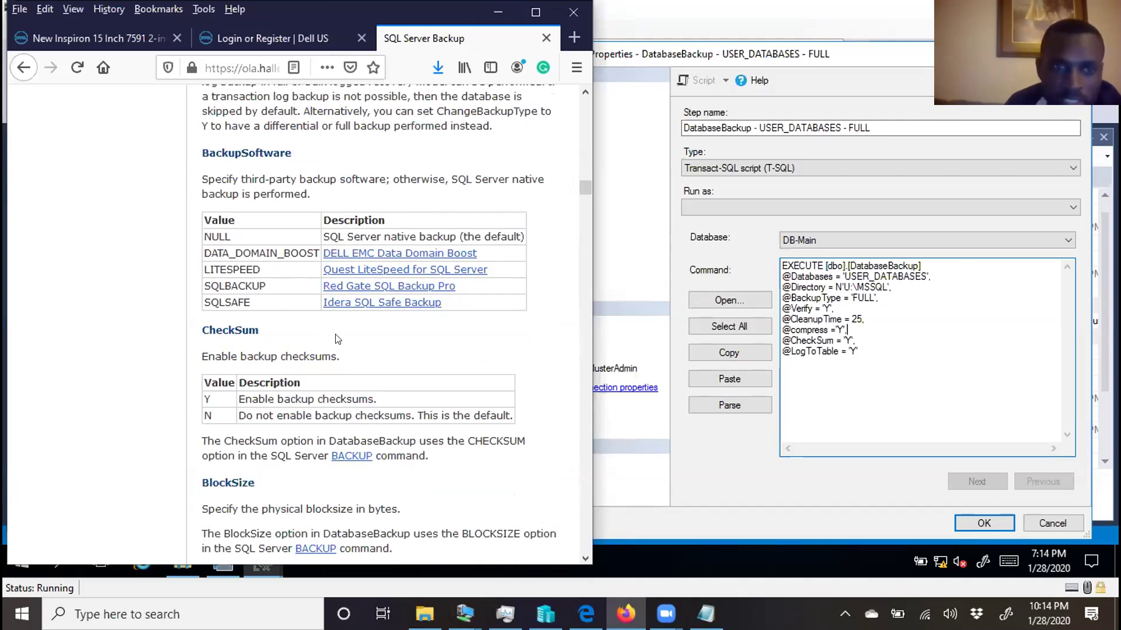
scroll(336, 339, down, 3)
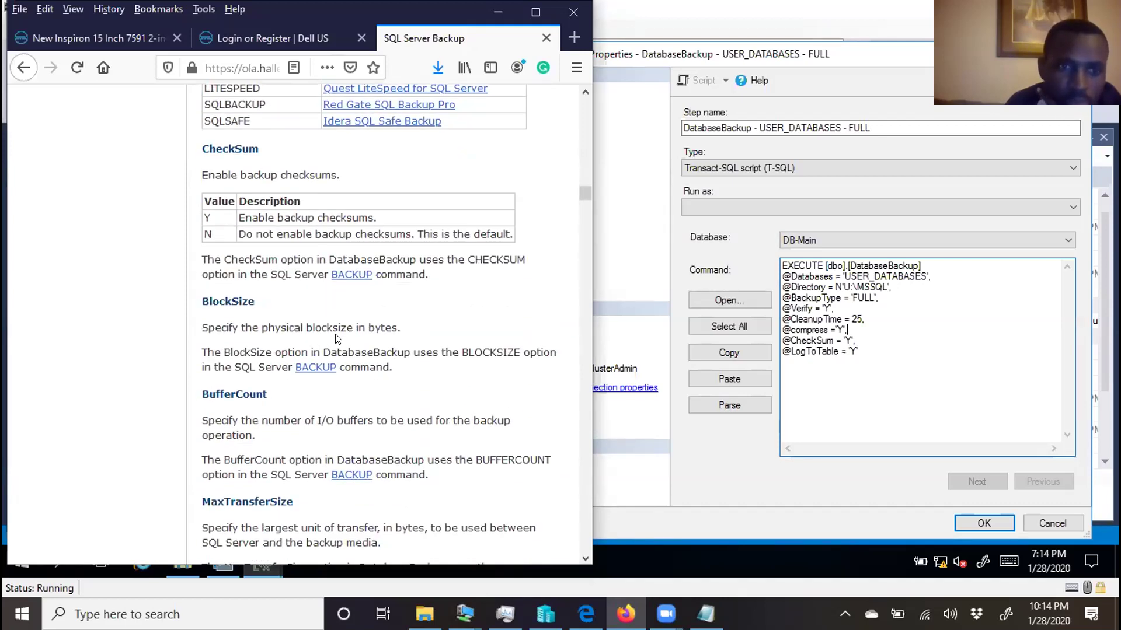
scroll(336, 338, down, 3)
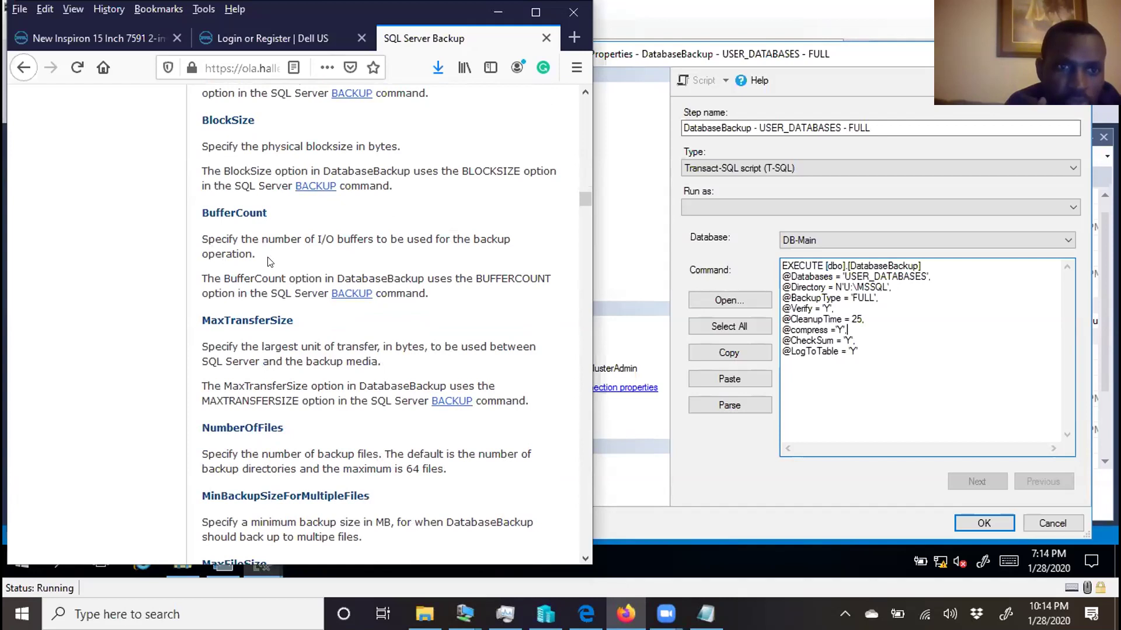
scroll(270, 261, down, 6)
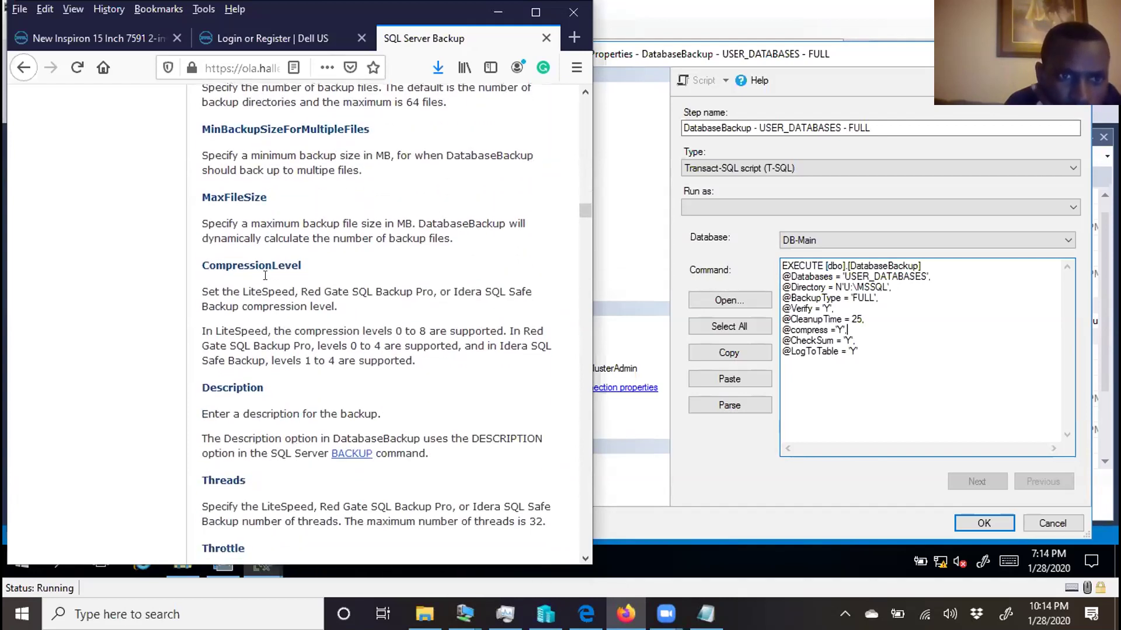
scroll(265, 276, down, 3)
scroll(273, 302, down, 1)
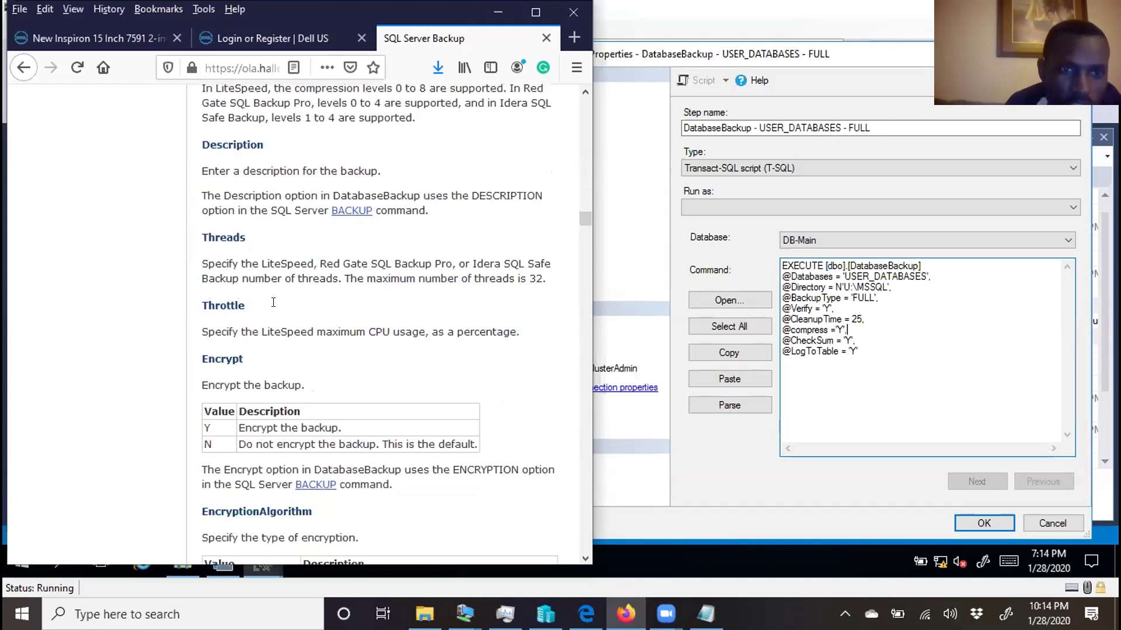
Step: Examine the encryption, ReadWriteFileGroups, NoRecovery, URL, mirror backup and AvailabilityGroups parameters in the backup documentation
scroll(274, 303, down, 2)
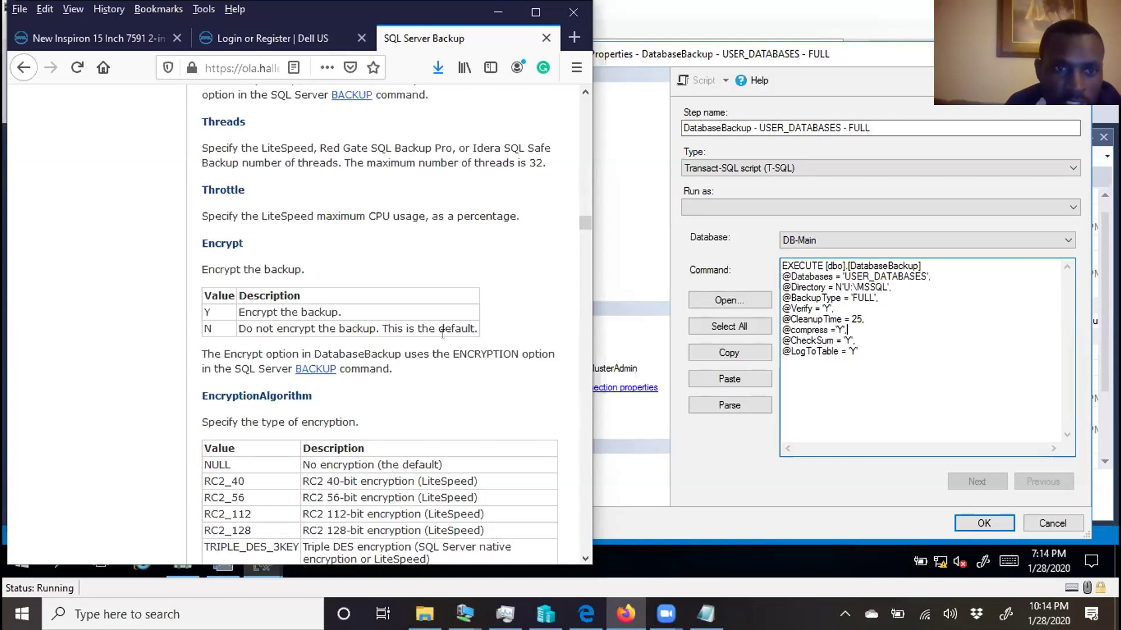
scroll(300, 298, down, 3)
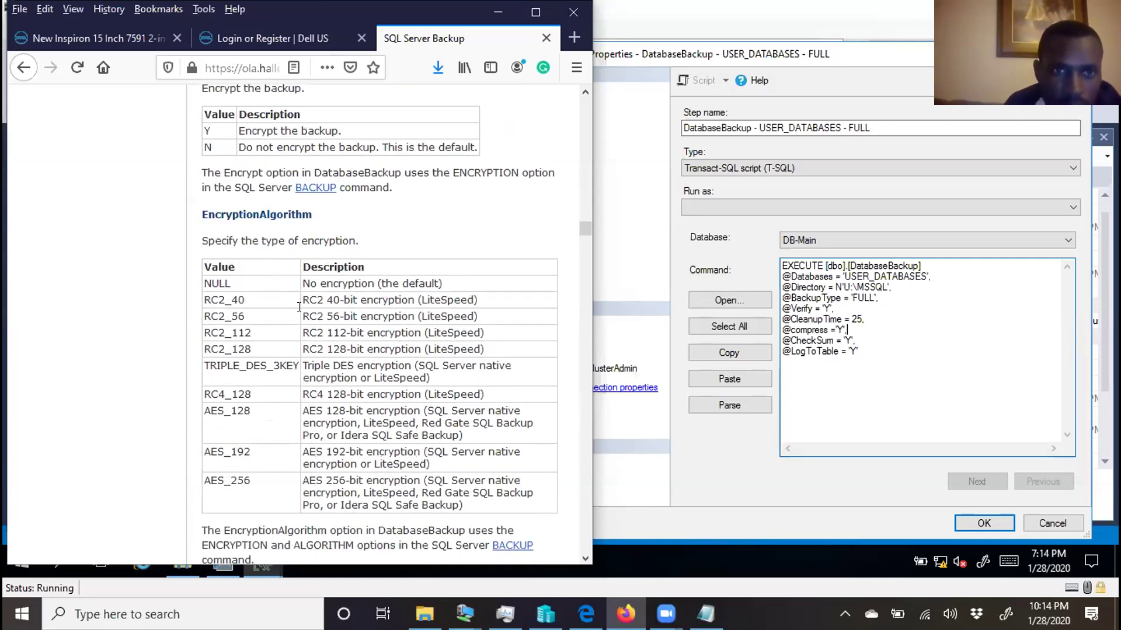
scroll(309, 316, down, 8)
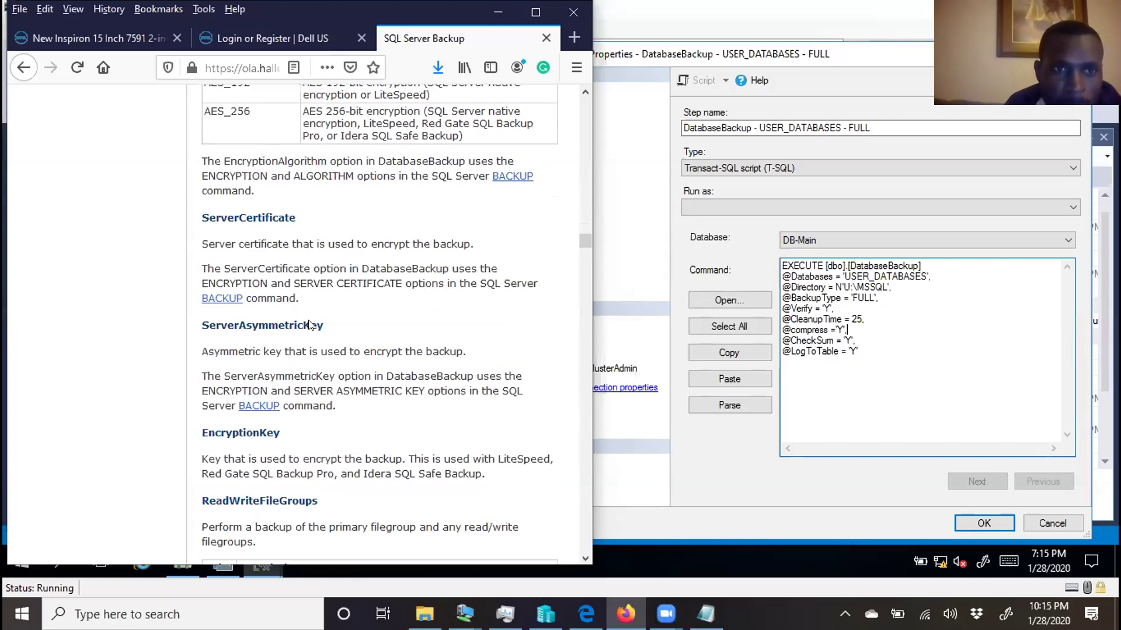
scroll(310, 320, down, 5)
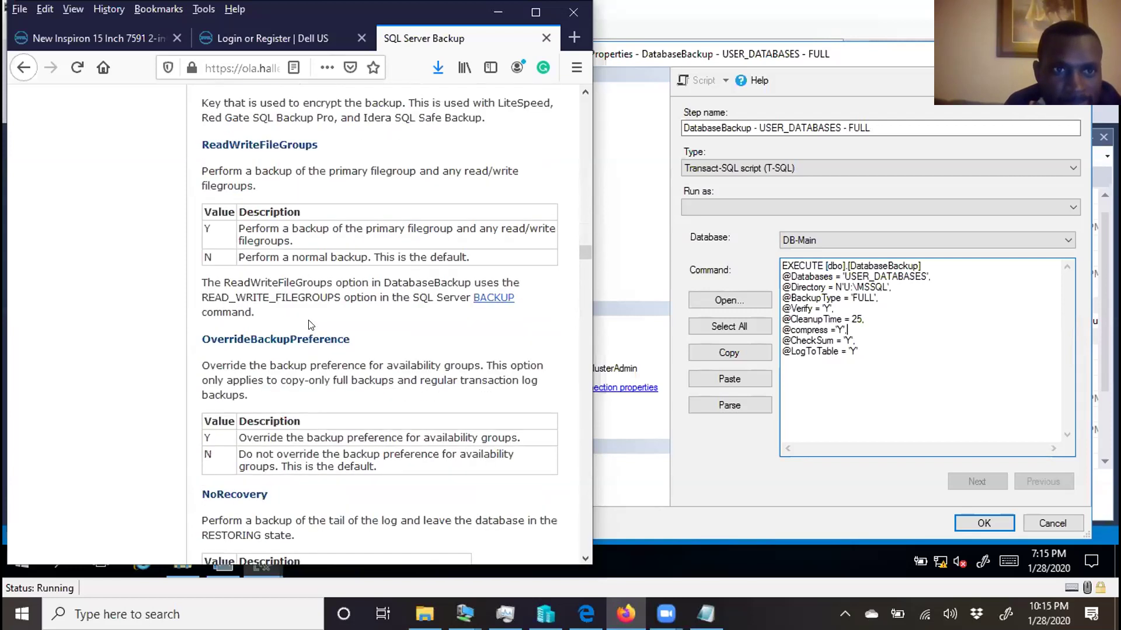
scroll(309, 325, down, 3)
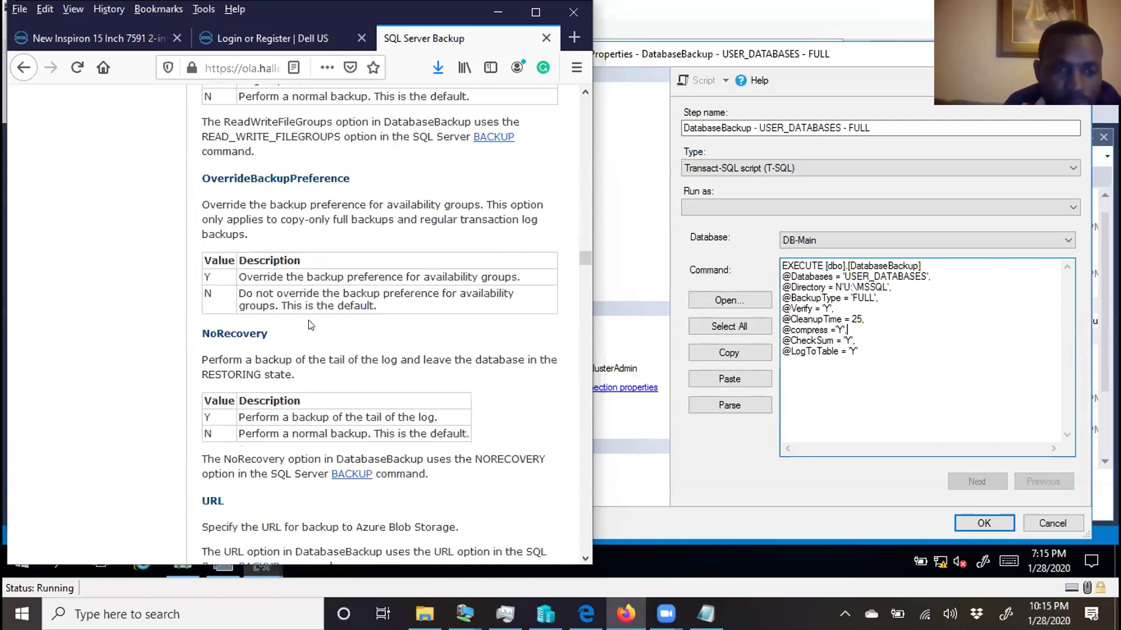
scroll(310, 325, down, 3)
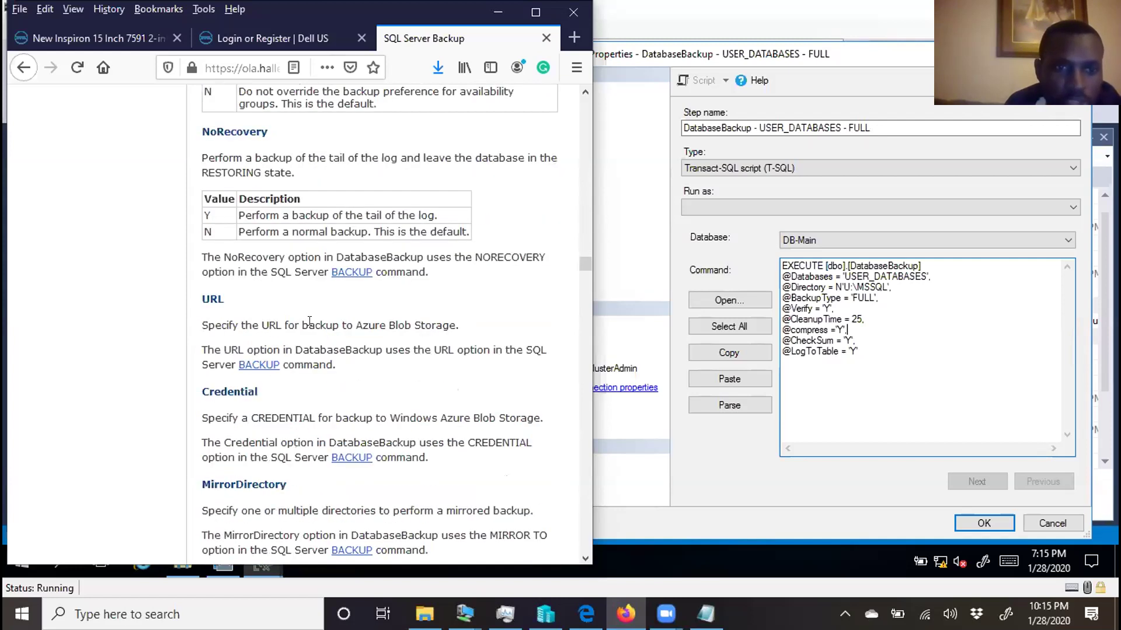
scroll(310, 325, down, 3)
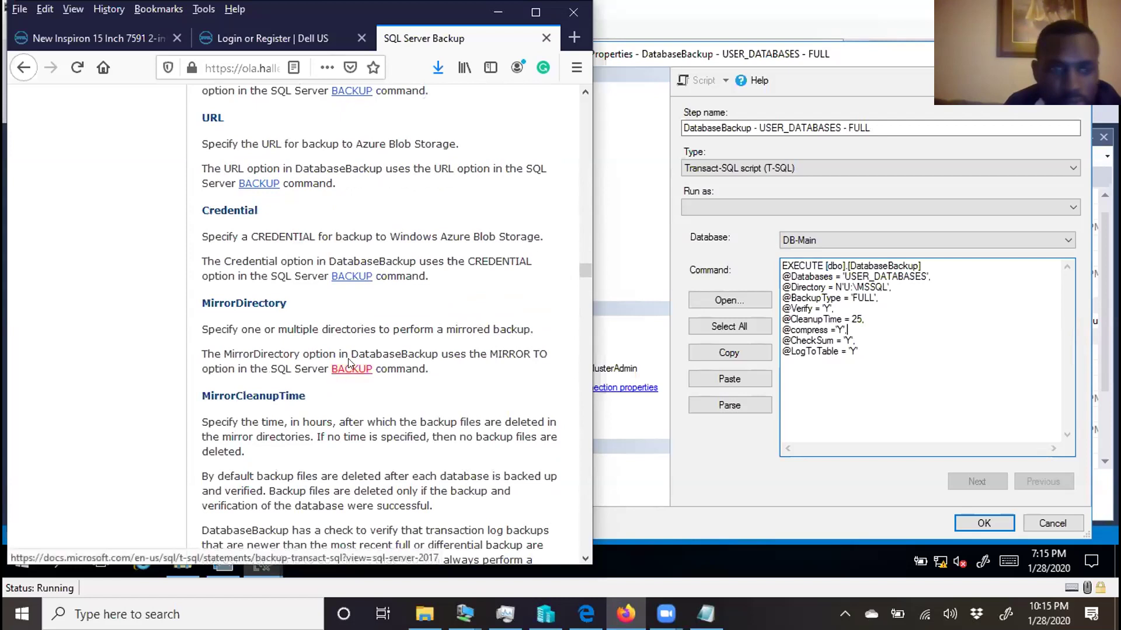
scroll(342, 372, down, 3)
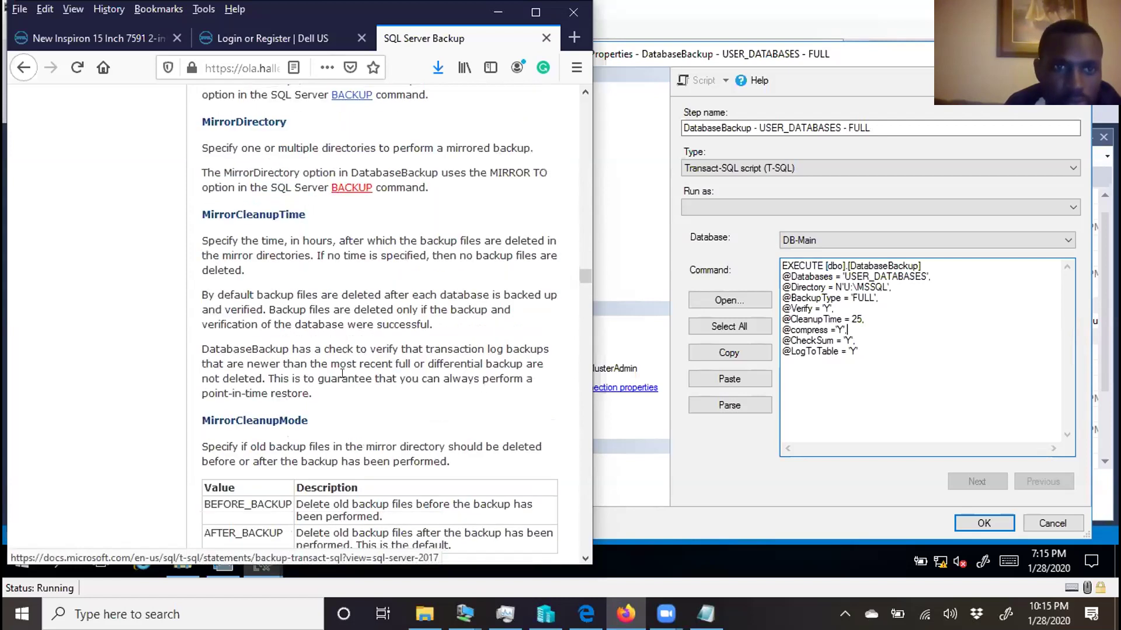
scroll(343, 373, down, 3)
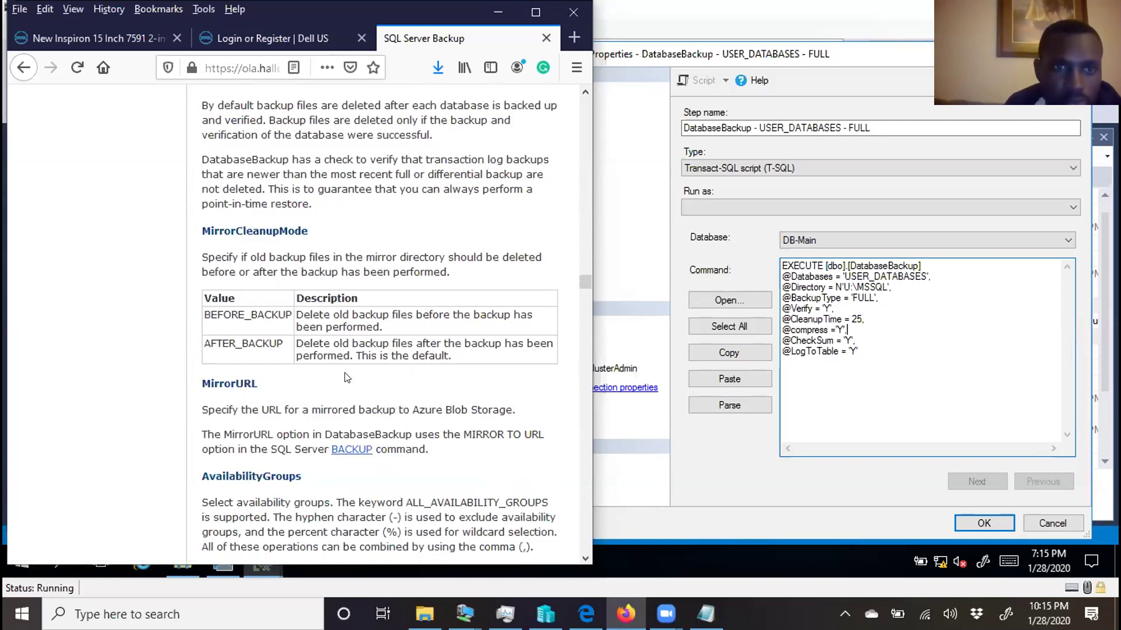
scroll(345, 377, down, 3)
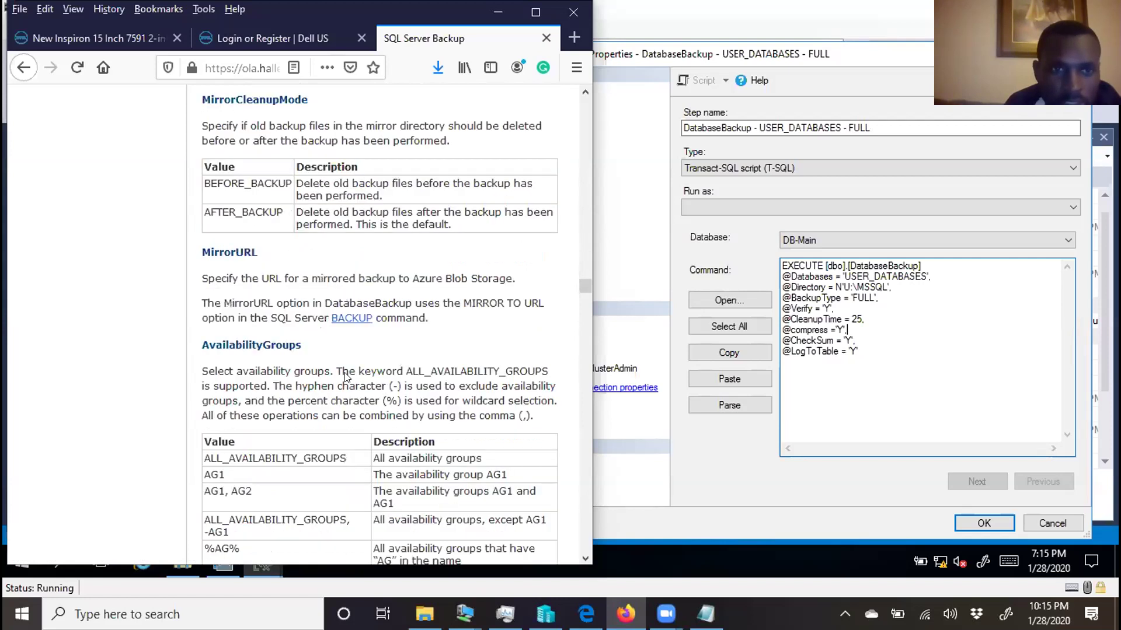
scroll(345, 378, down, 1)
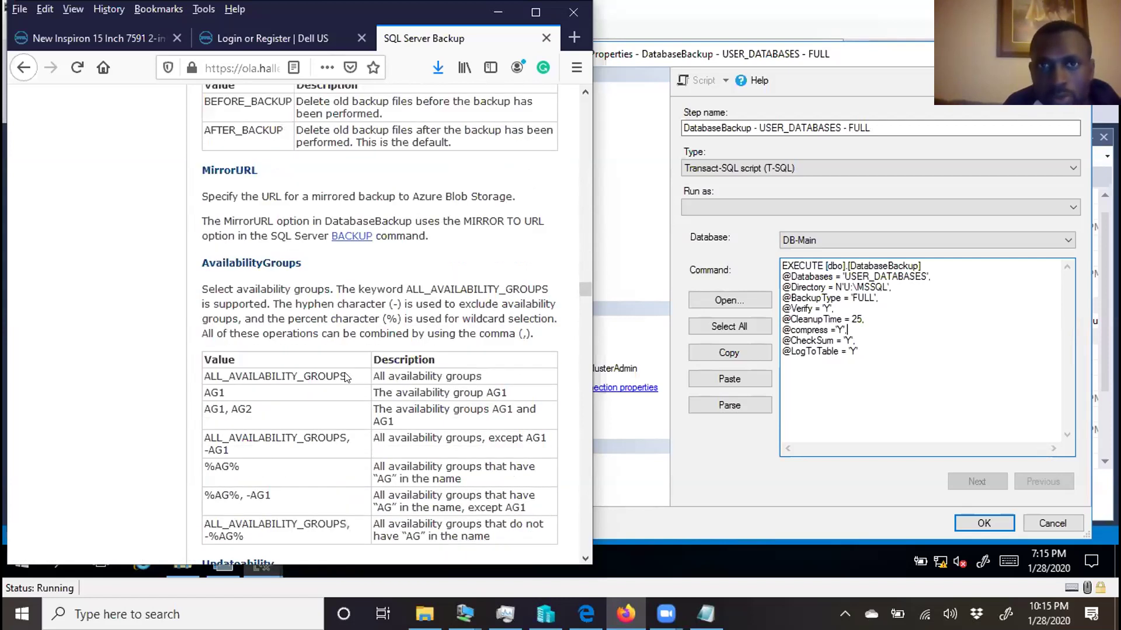
scroll(549, 151, down, 10)
scroll(548, 152, down, 4)
Step: Return to the virtual machine, accept the edited job step, and start a new schedule for the job that occurs daily
click(830, 334)
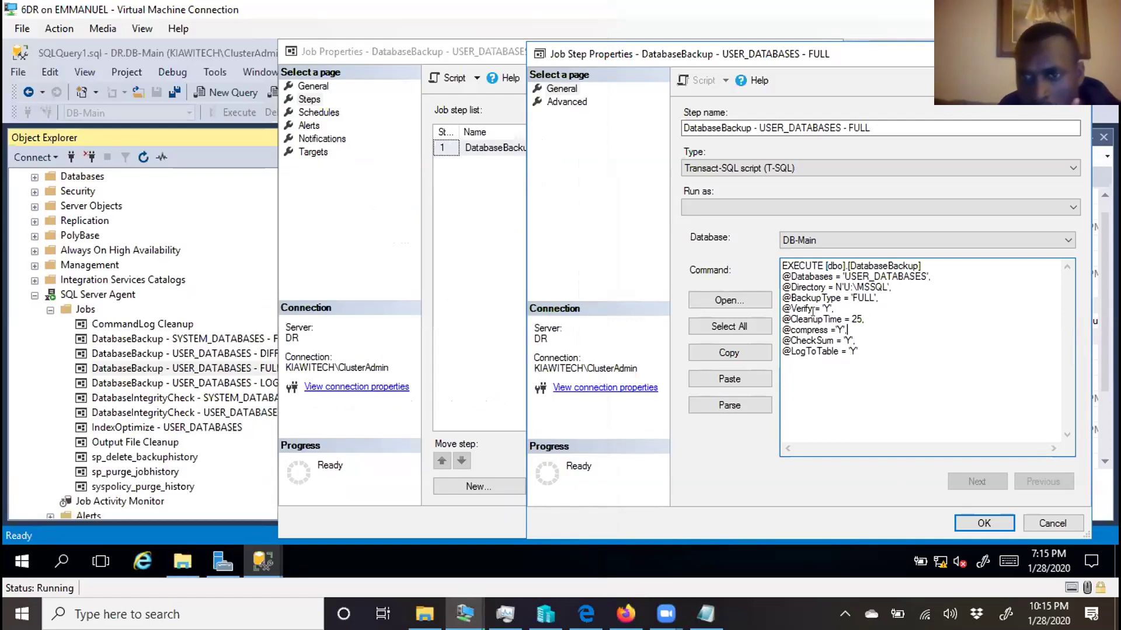
click(986, 525)
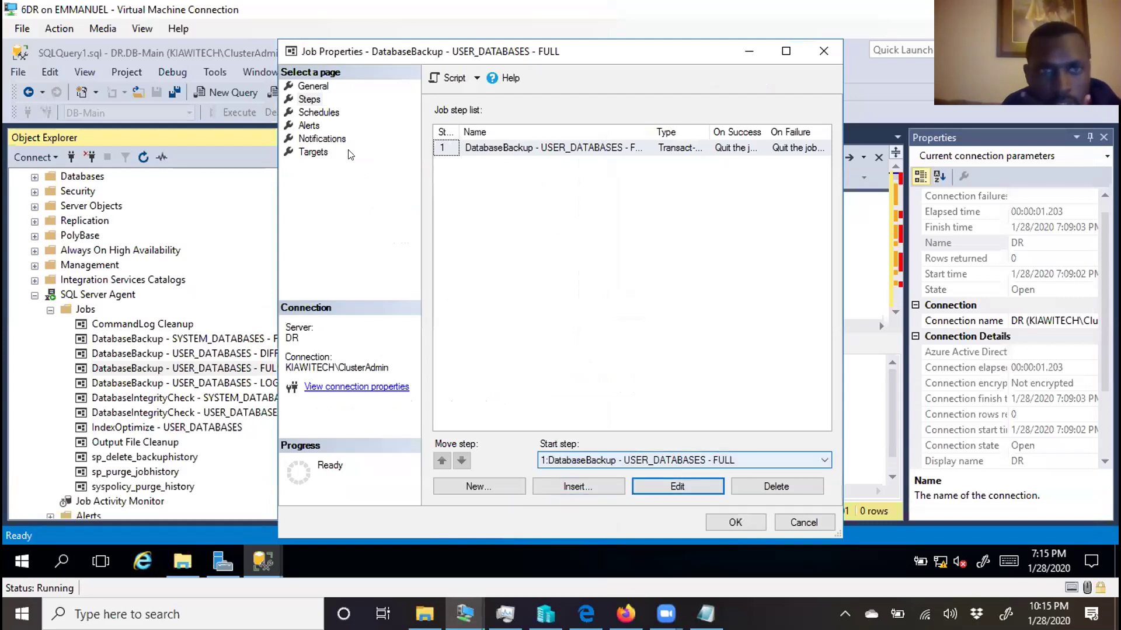
click(320, 112)
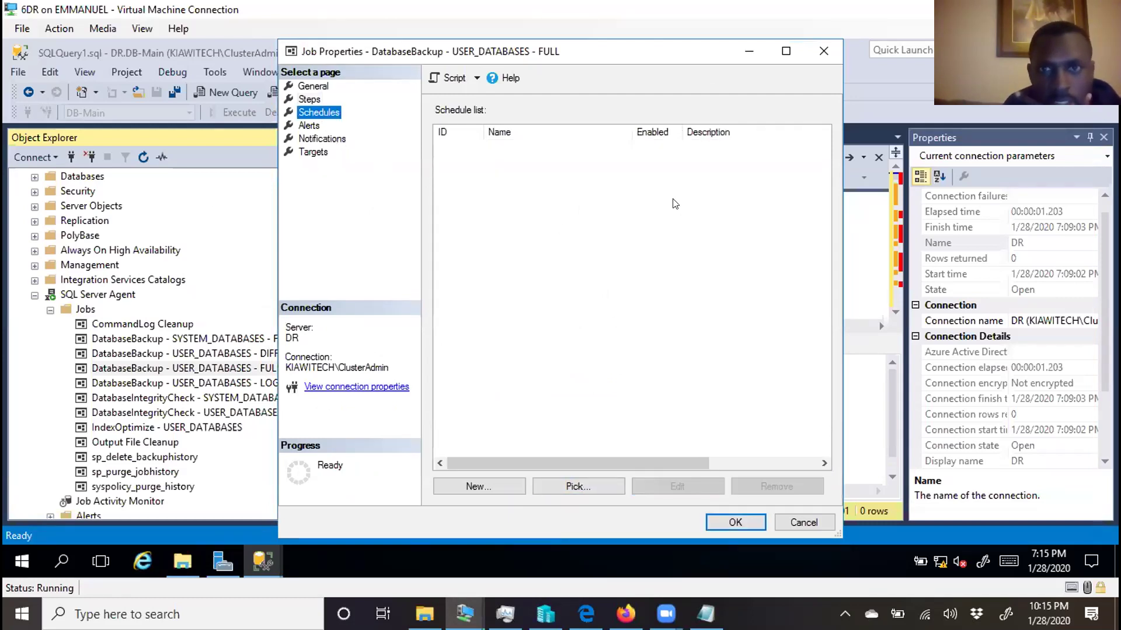
click(489, 485)
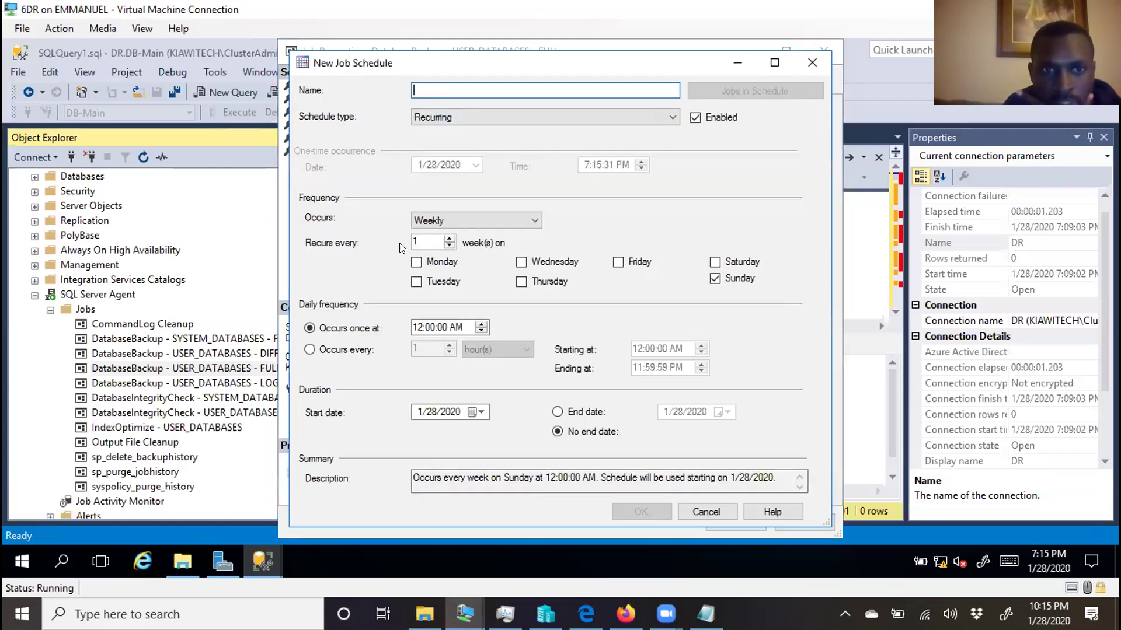
click(533, 221)
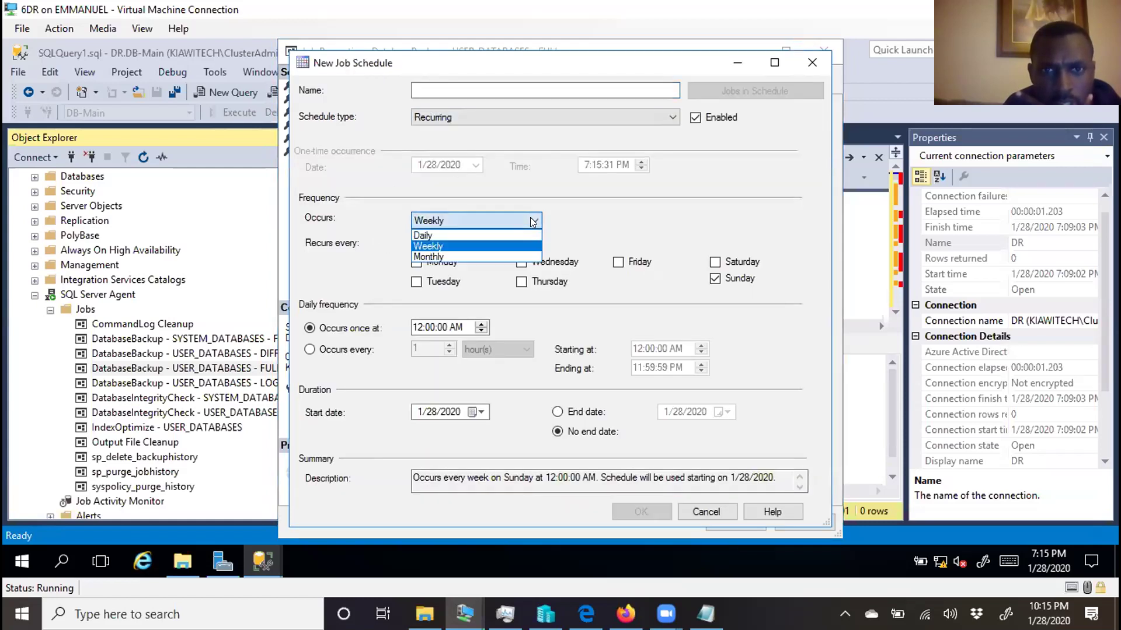
click(453, 233)
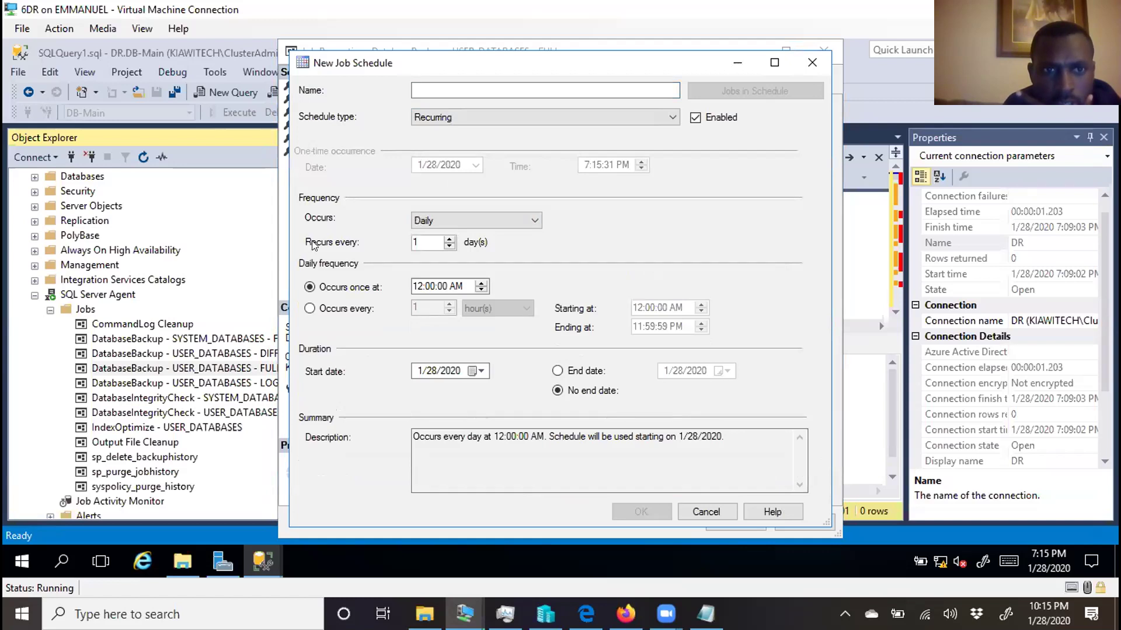
click(311, 308)
double_click(419, 306)
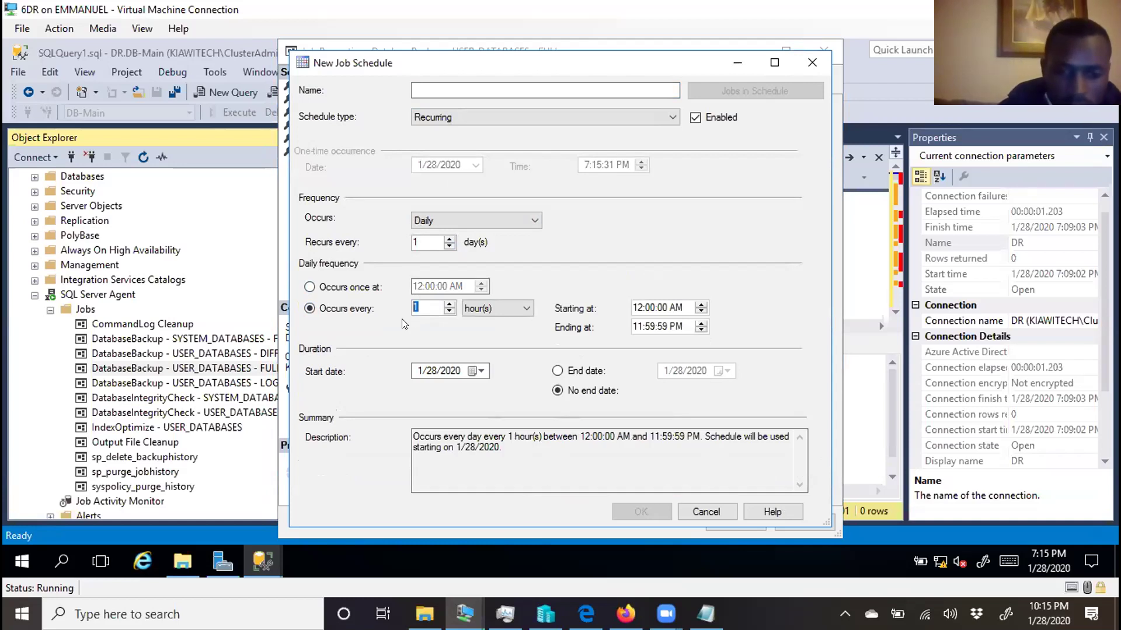
text(7)
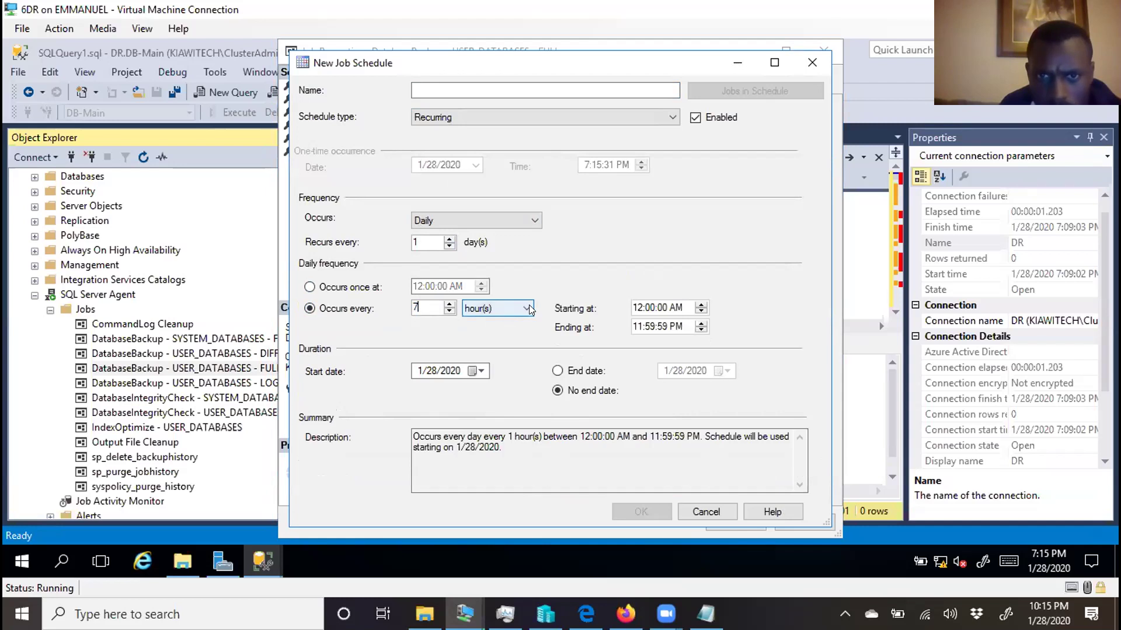
Step: Set the schedule's daily frequency to occur once at 7:00:00 PM
click(309, 286)
click(418, 286)
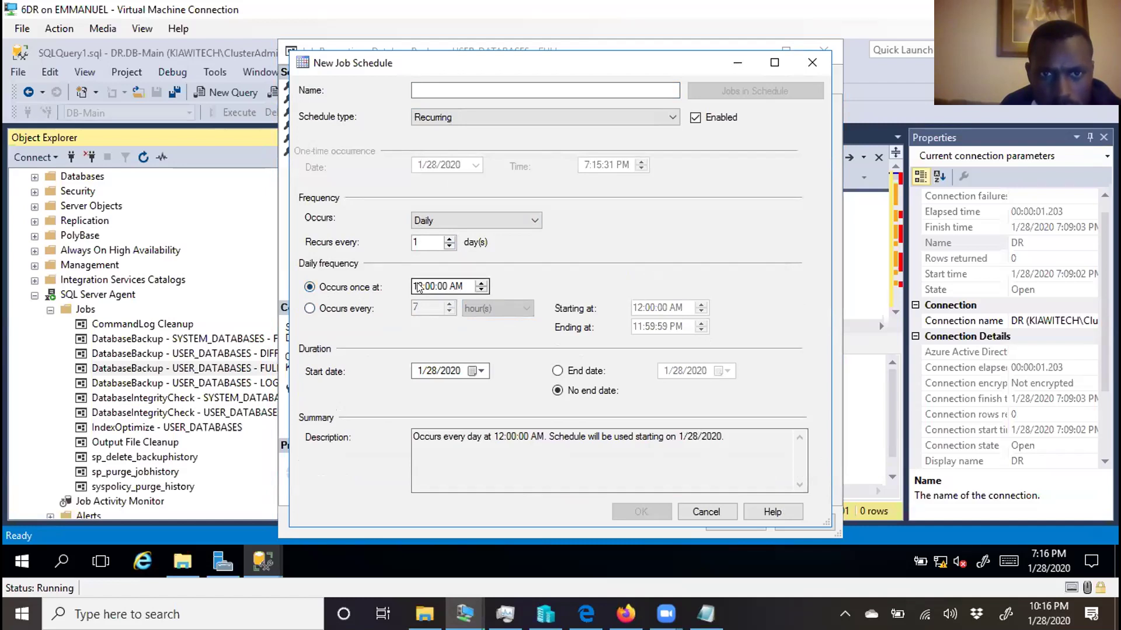
text(7)
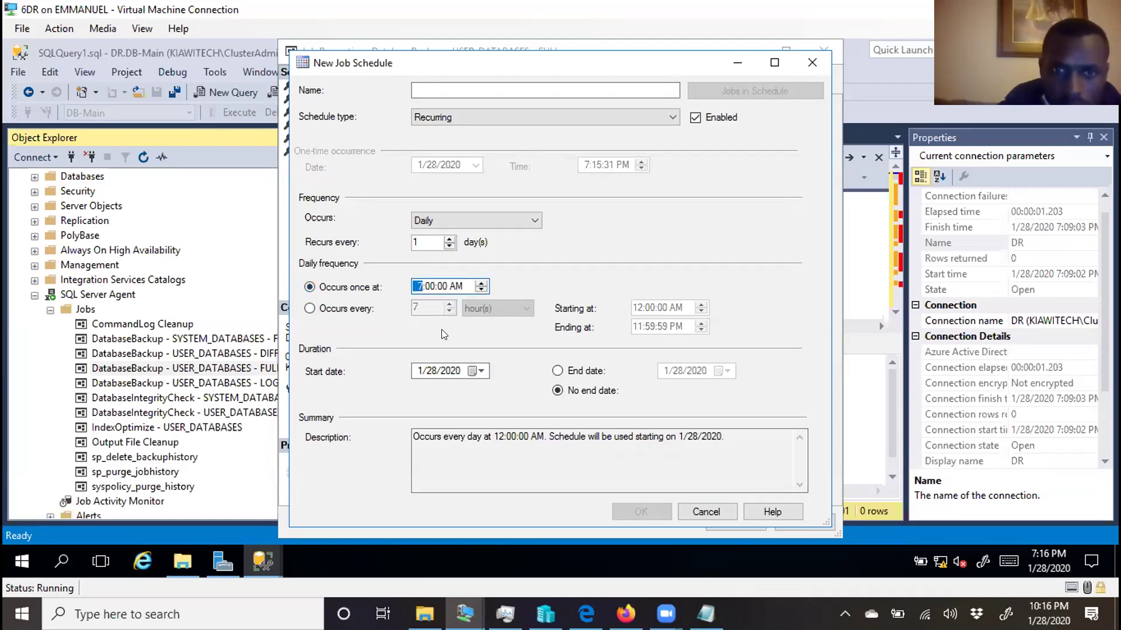
click(456, 286)
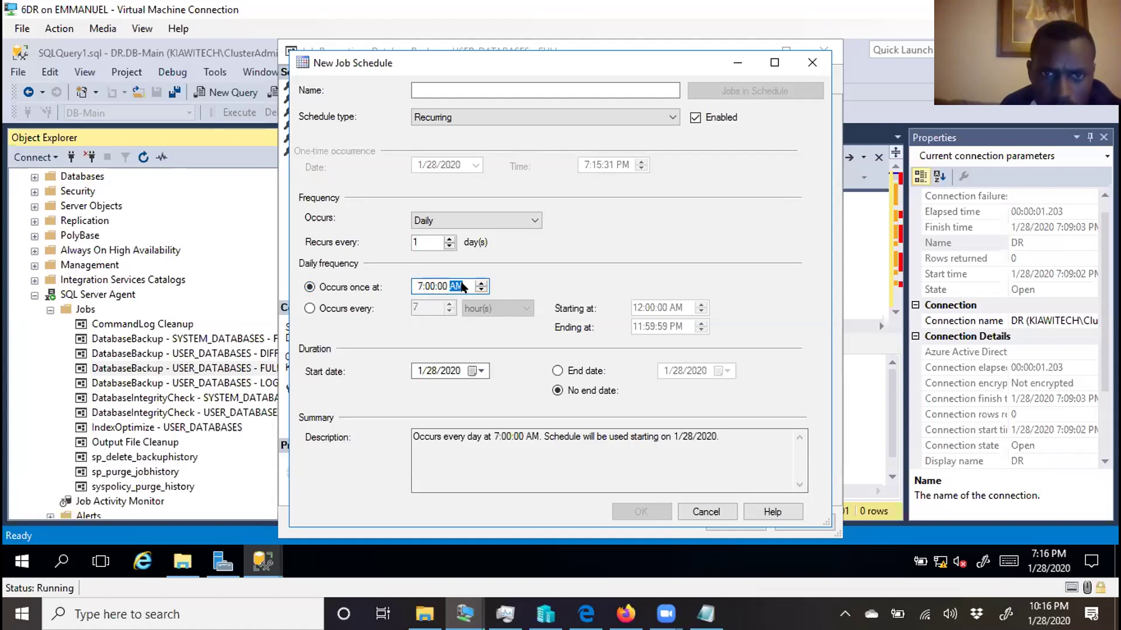
click(481, 290)
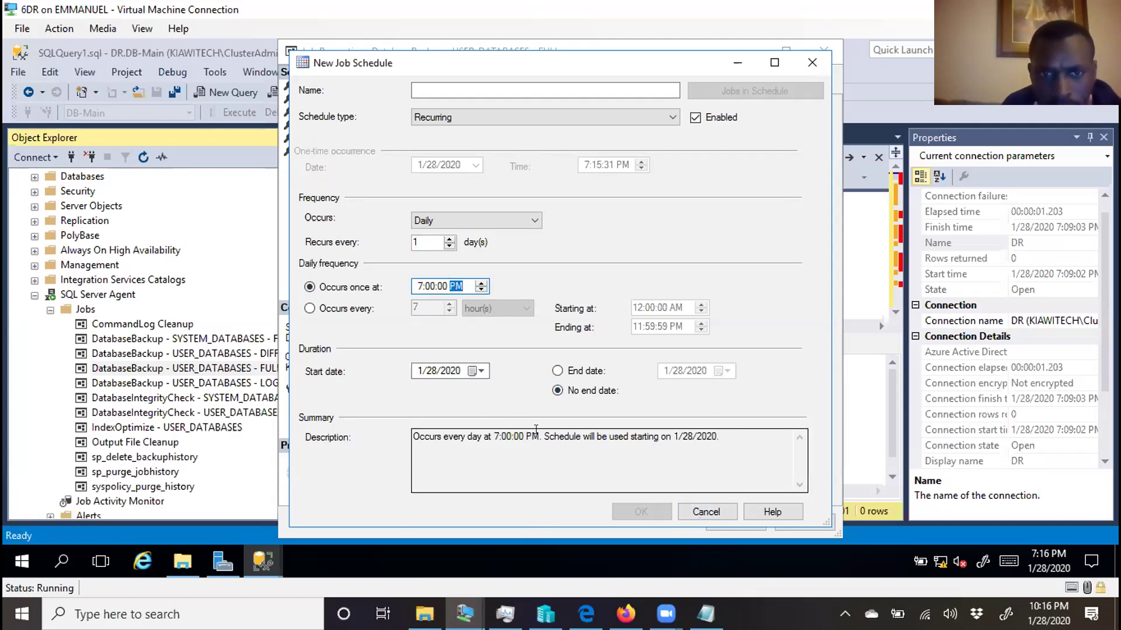
Step: Name the new job schedule "daily full"
click(447, 94)
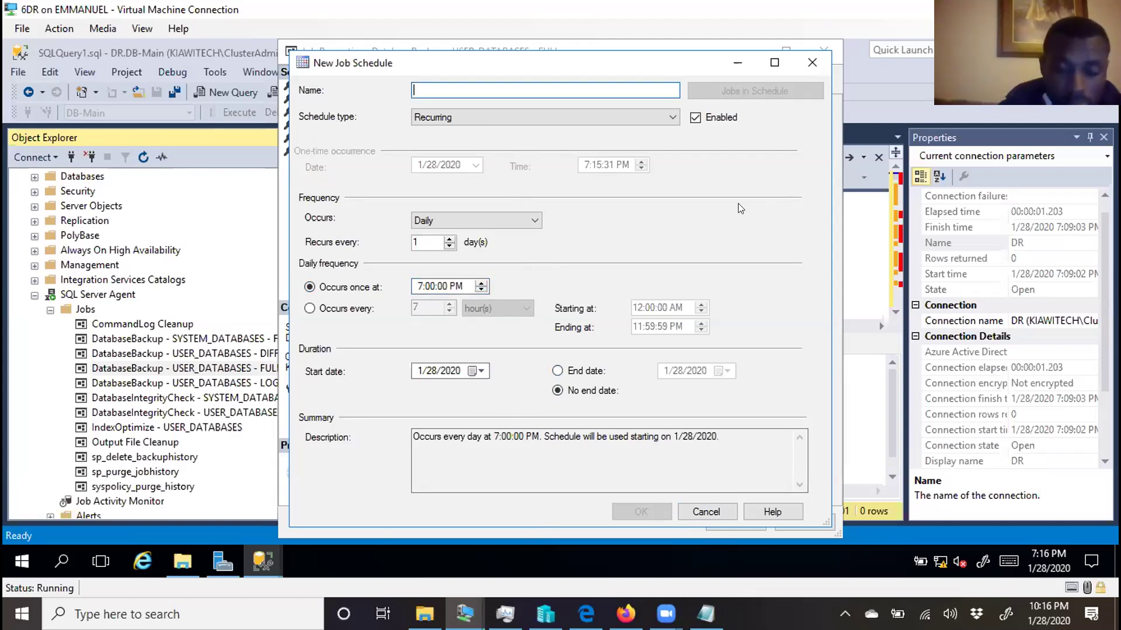
text(dail)
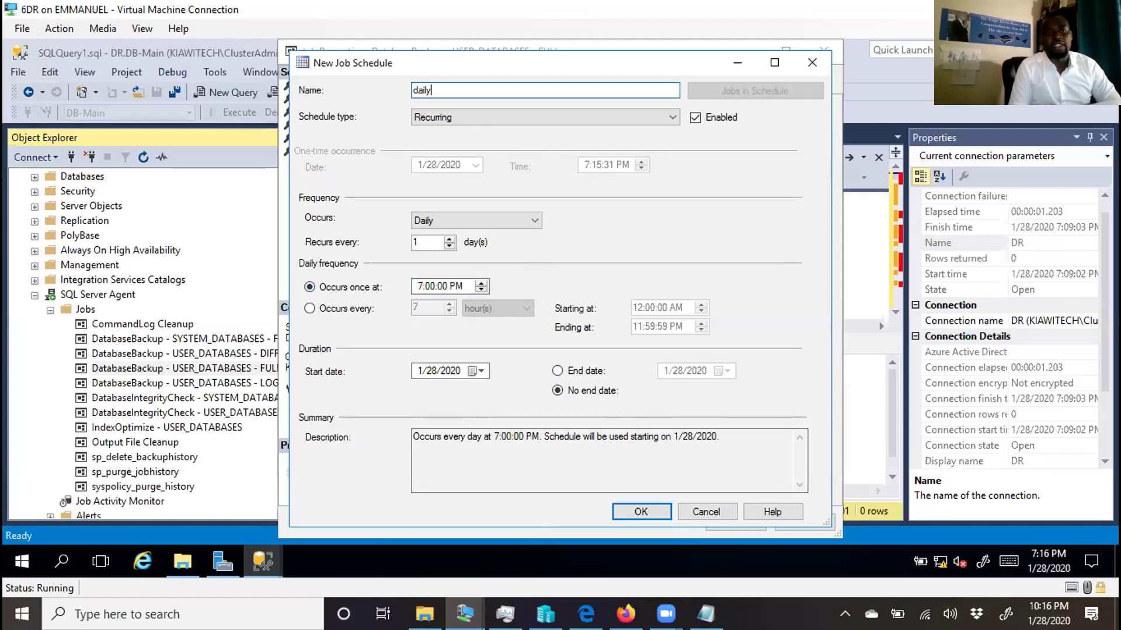
text(y full)
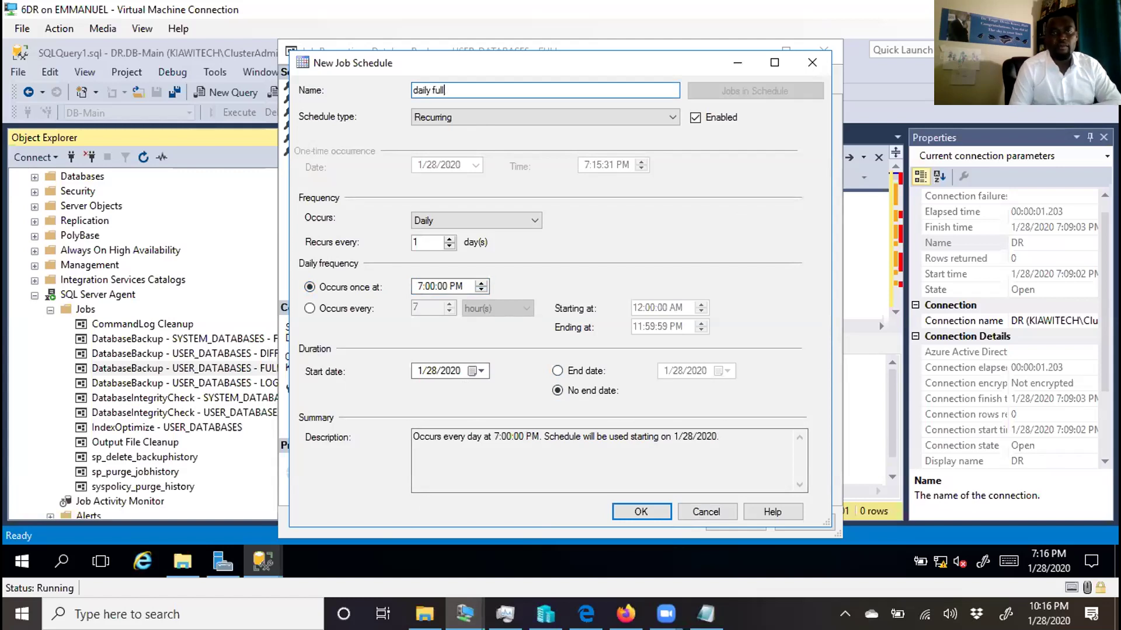
Step: Complete the schedule name as "daily fullBackup" and accept the new job schedule
text(Backup)
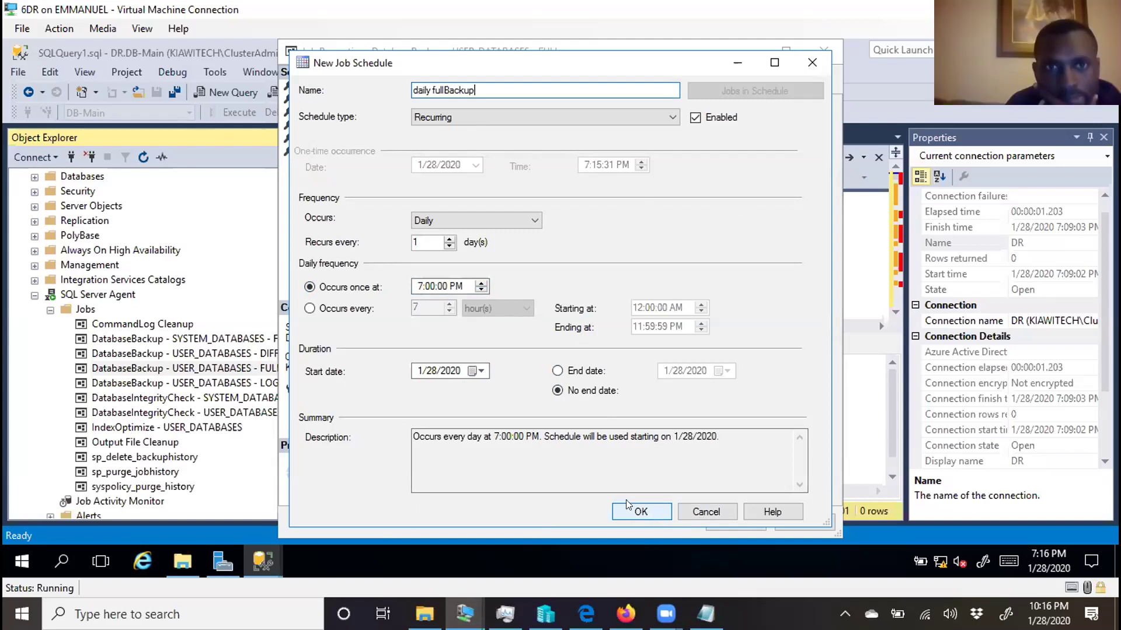
click(640, 512)
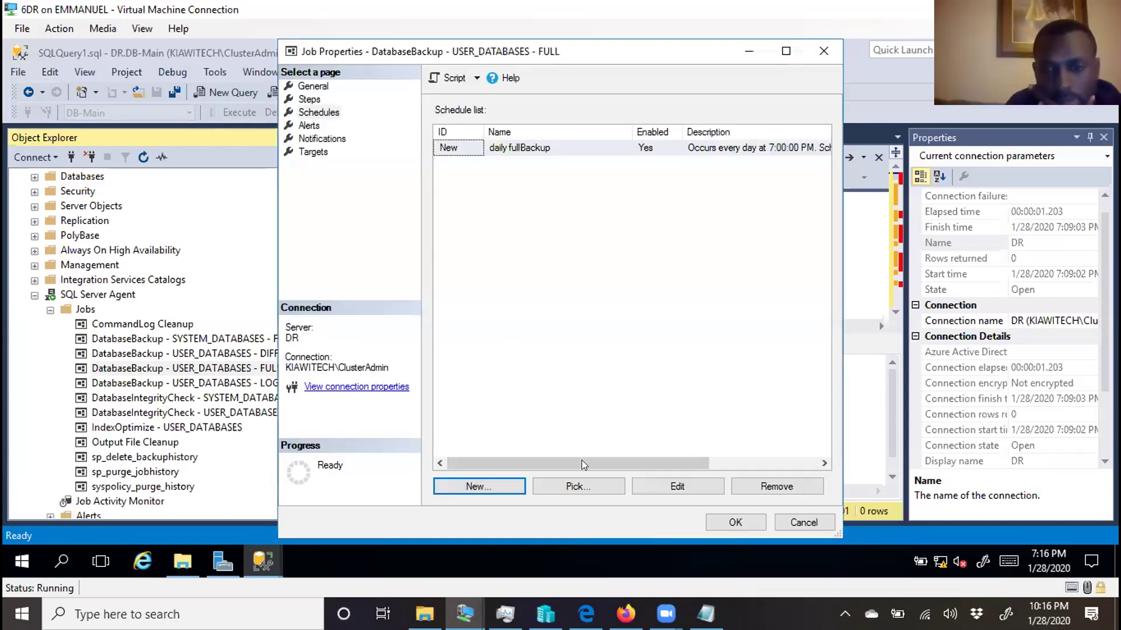
Step: Review the backup job's alert and notification settings, leaving e-mail notification off, and save the job properties
click(308, 125)
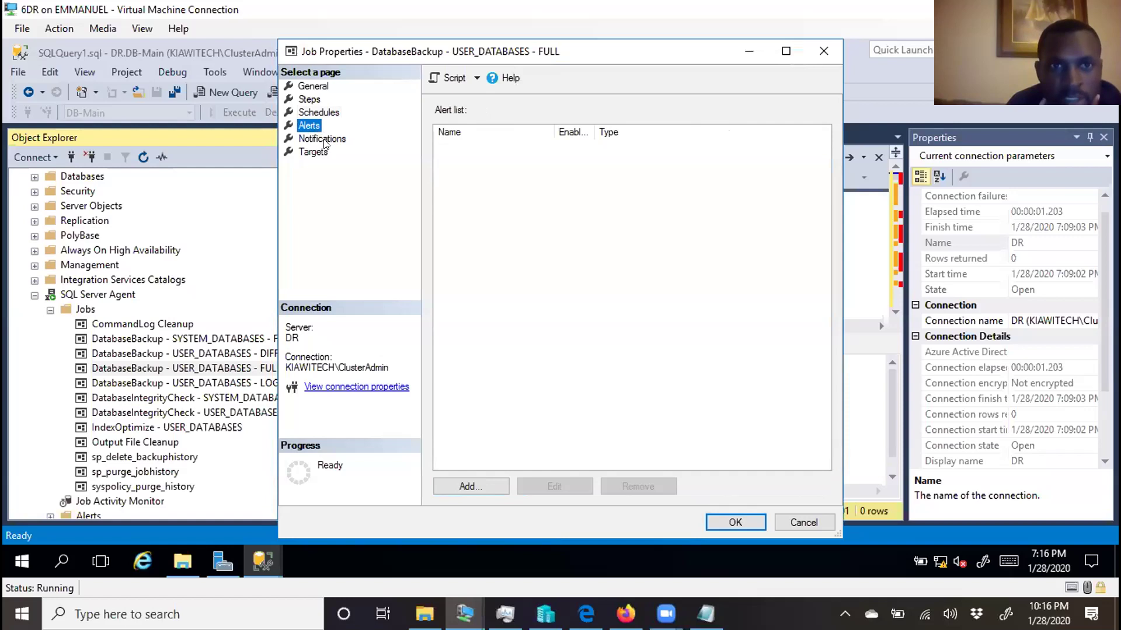
click(322, 139)
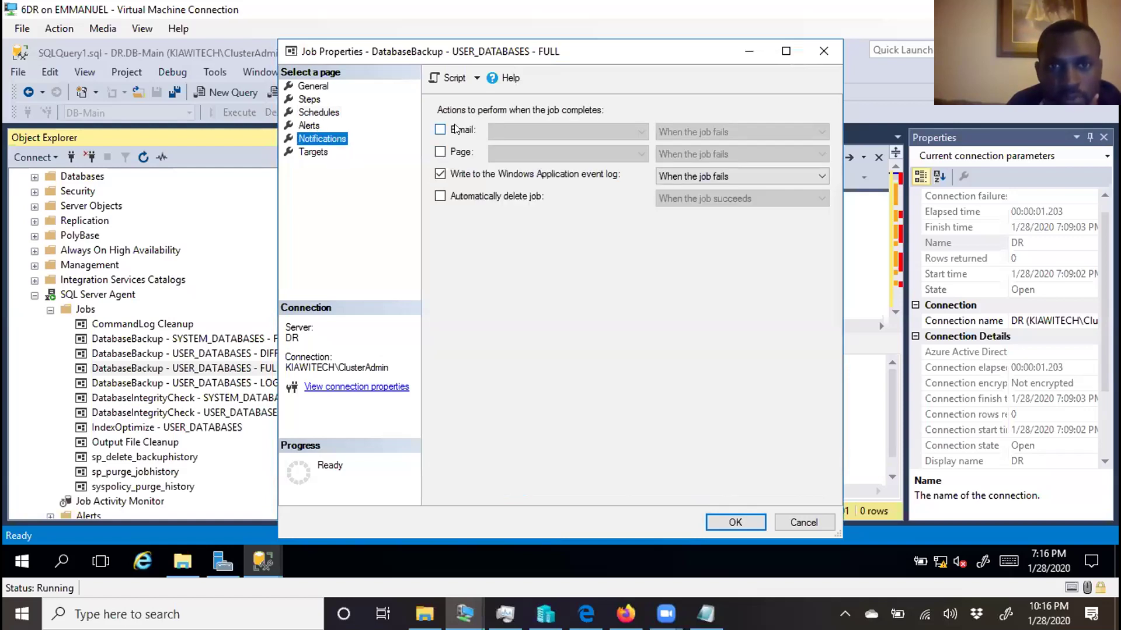
click(440, 129)
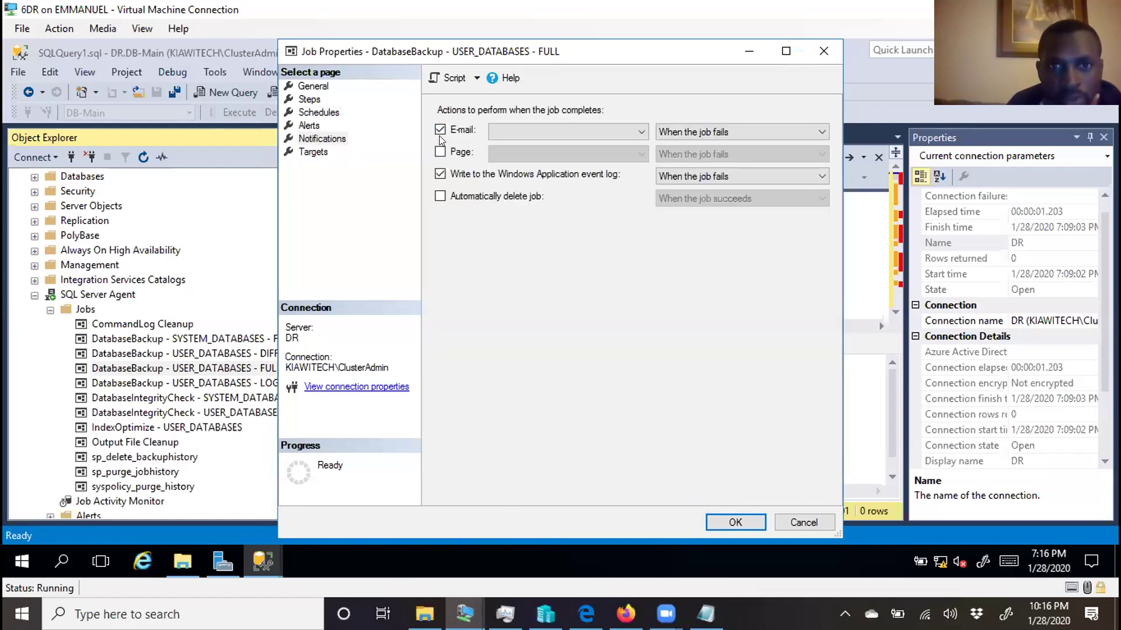
click(439, 130)
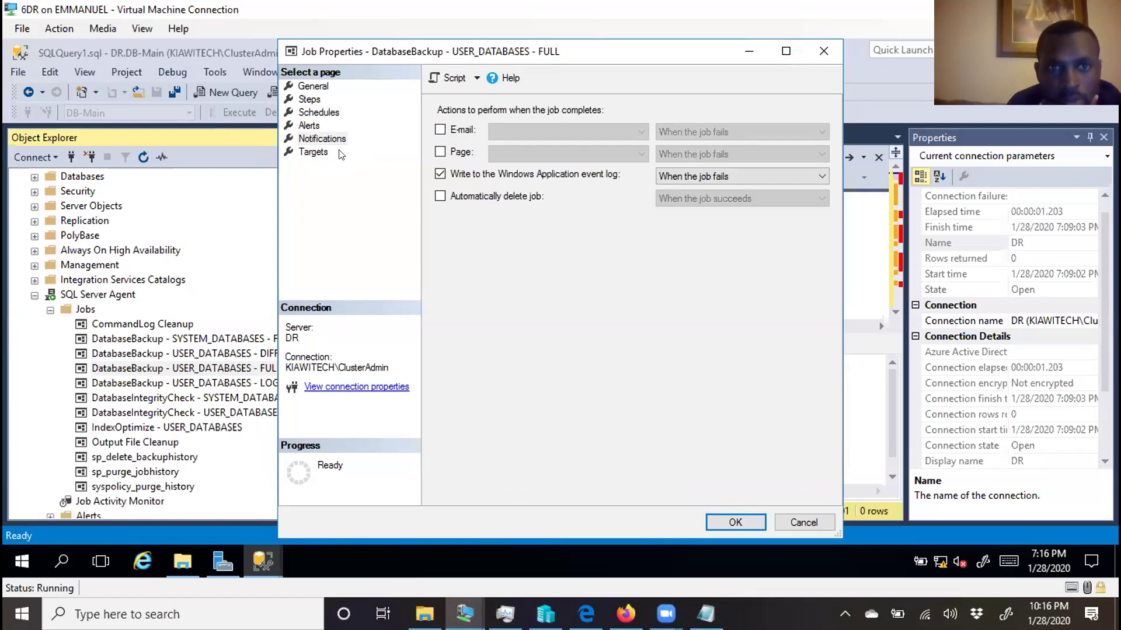
click(737, 521)
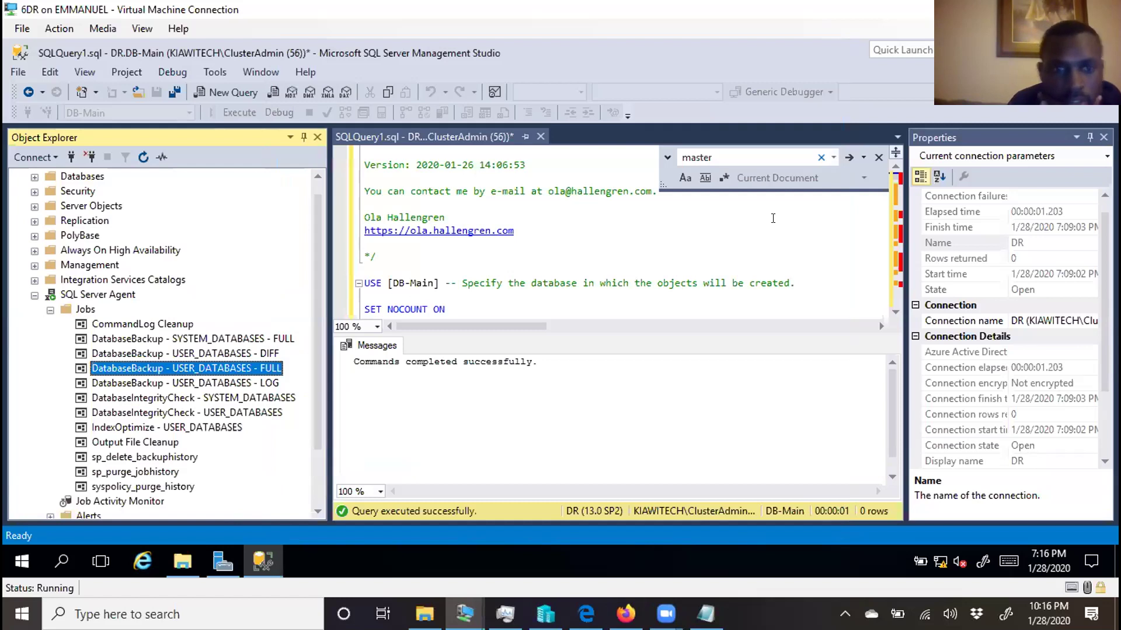
Step: Start the DatabaseBackup - USER_DATABASES - FULL job manually and dismiss the job start report
right_click(231, 367)
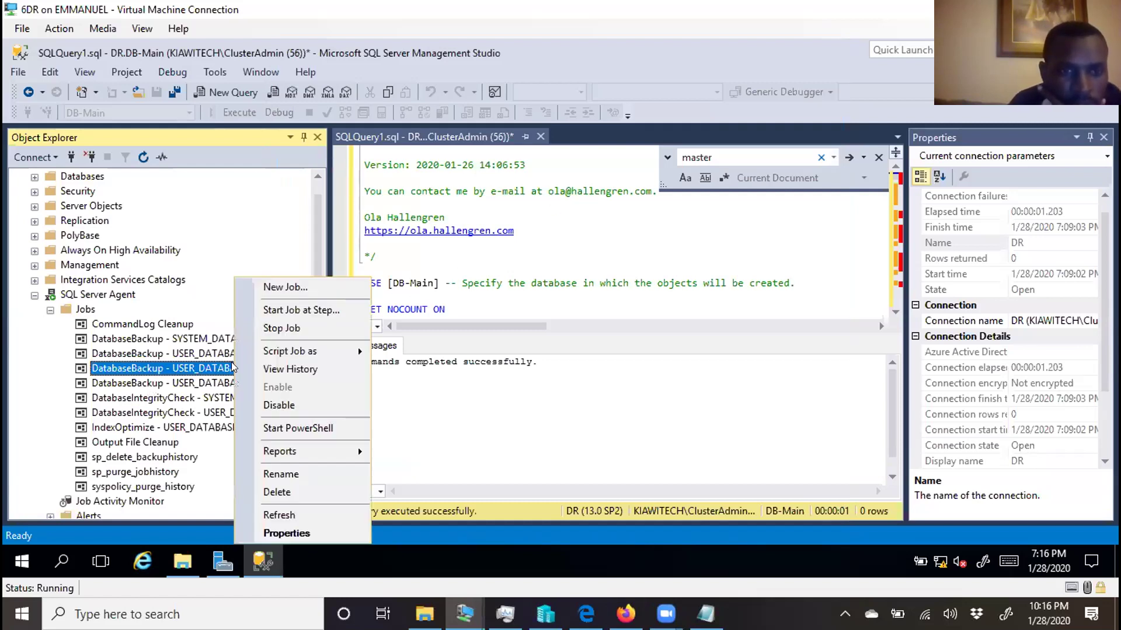
click(307, 314)
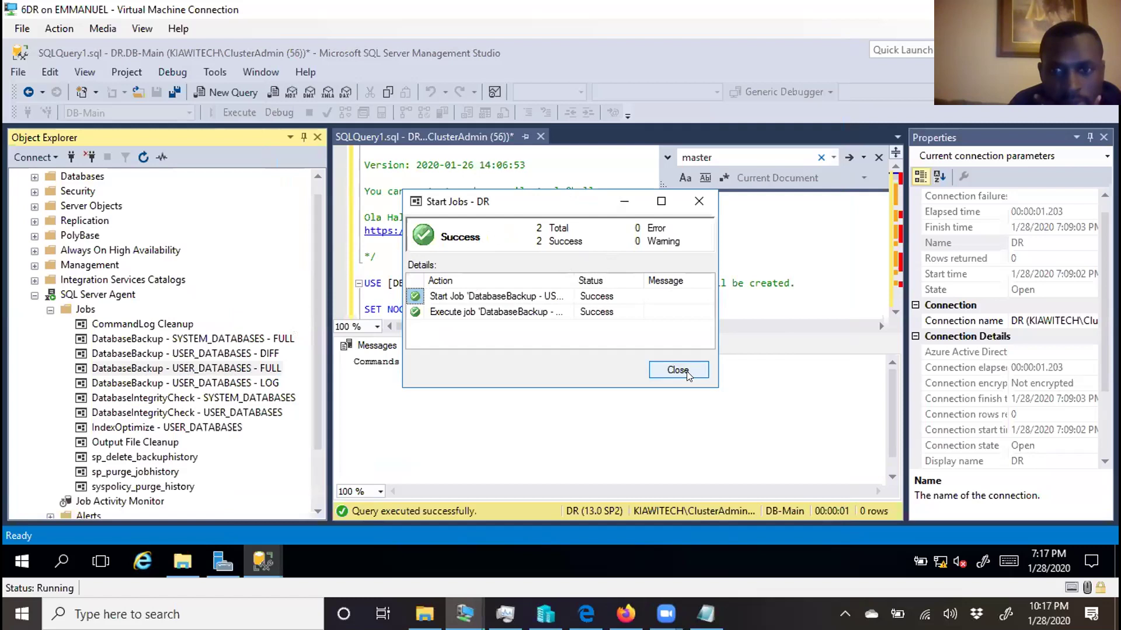
key(Return)
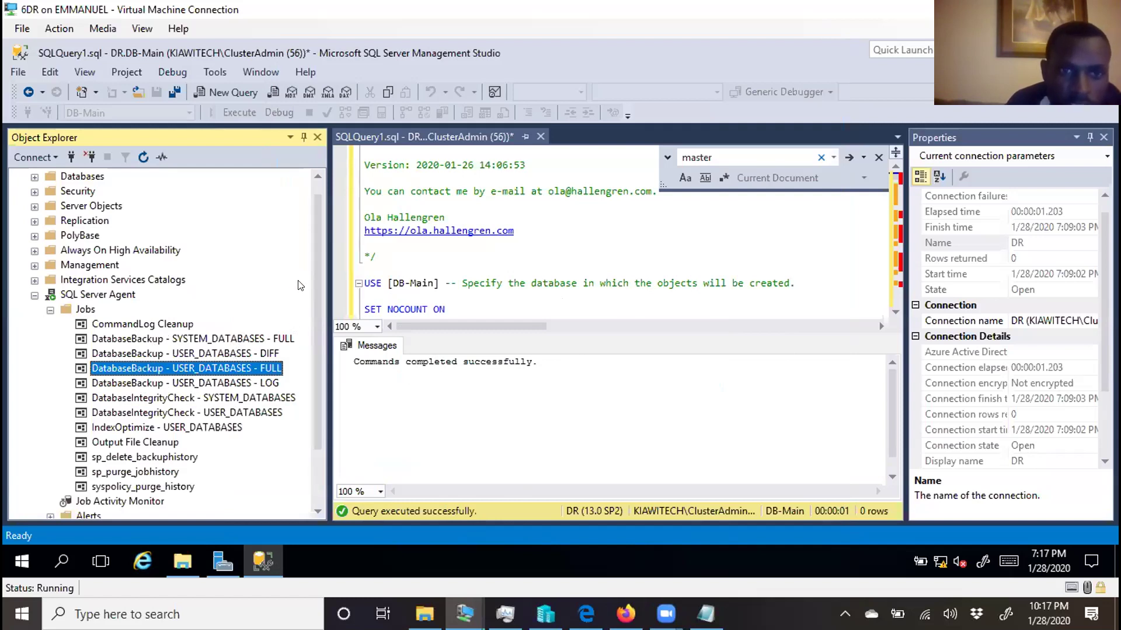
scroll(311, 303, down, 3)
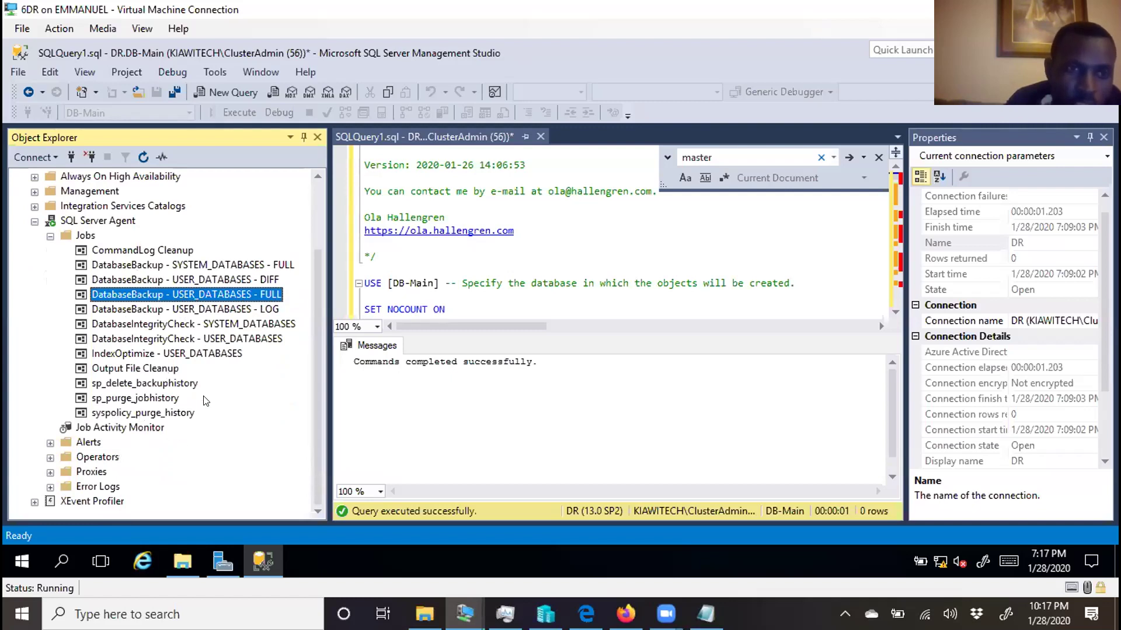
right_click(193, 297)
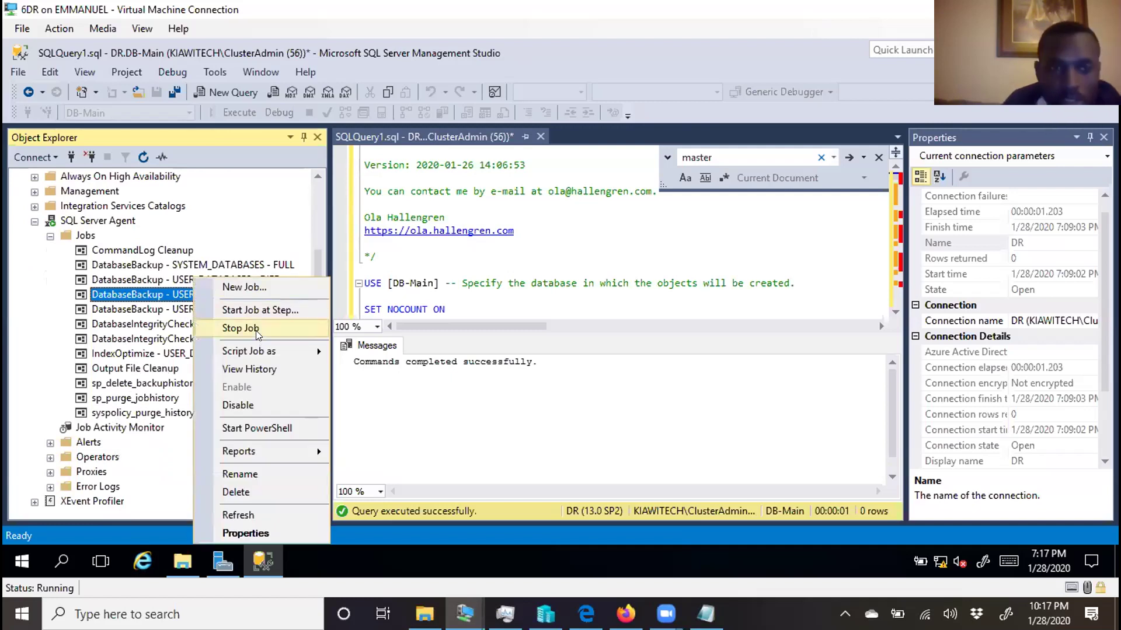
click(413, 432)
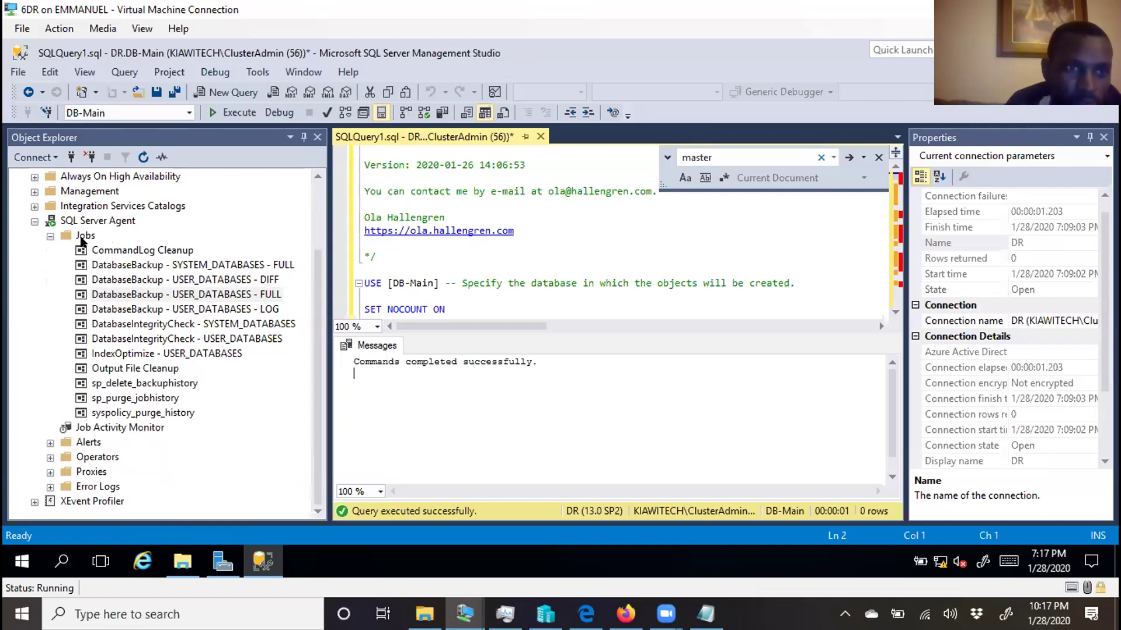
right_click(83, 237)
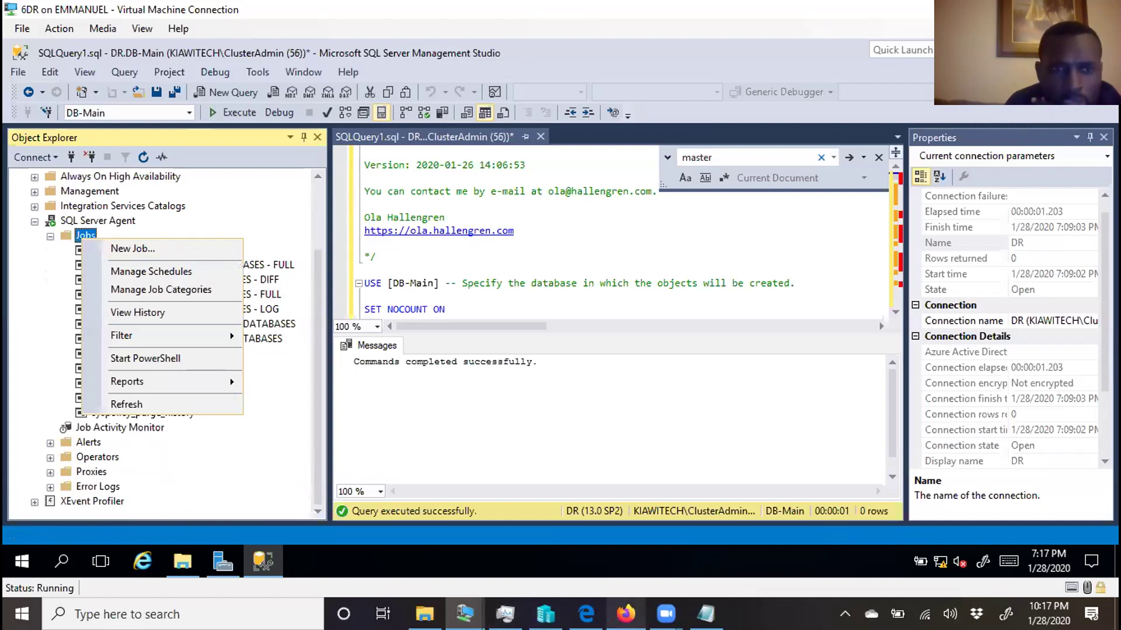
click(626, 614)
scroll(380, 321, down, 5)
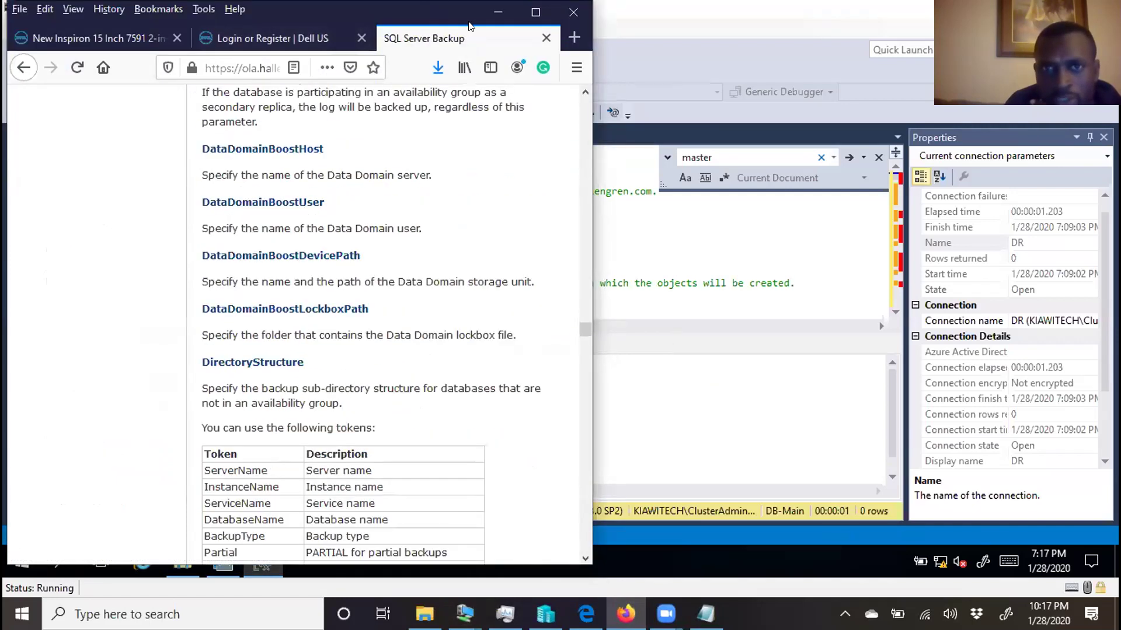
click(497, 13)
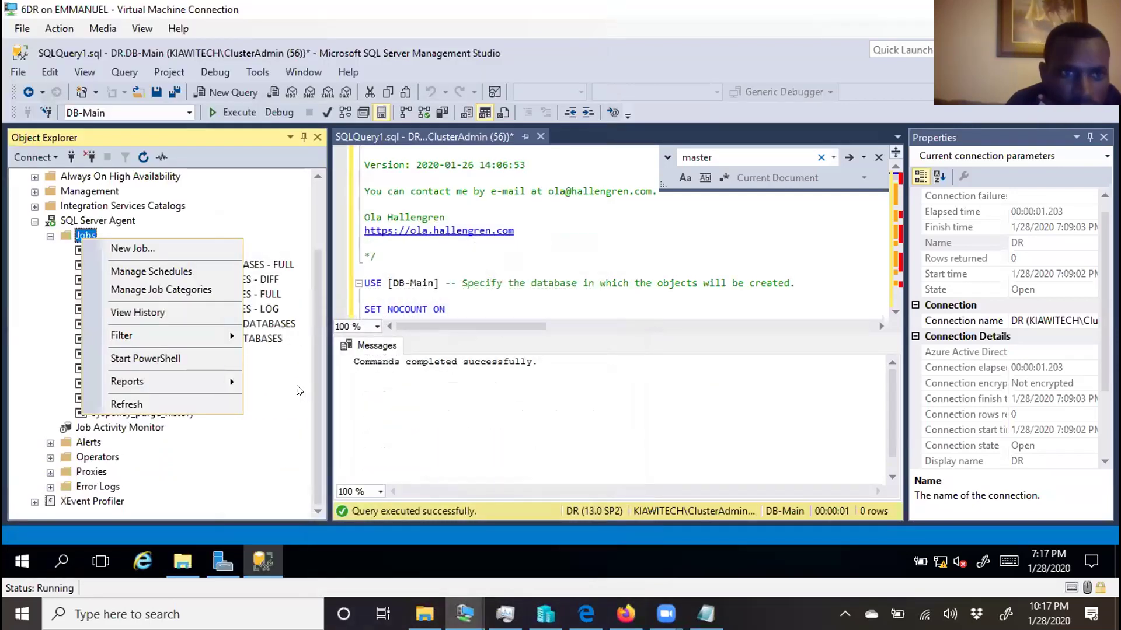
click(298, 390)
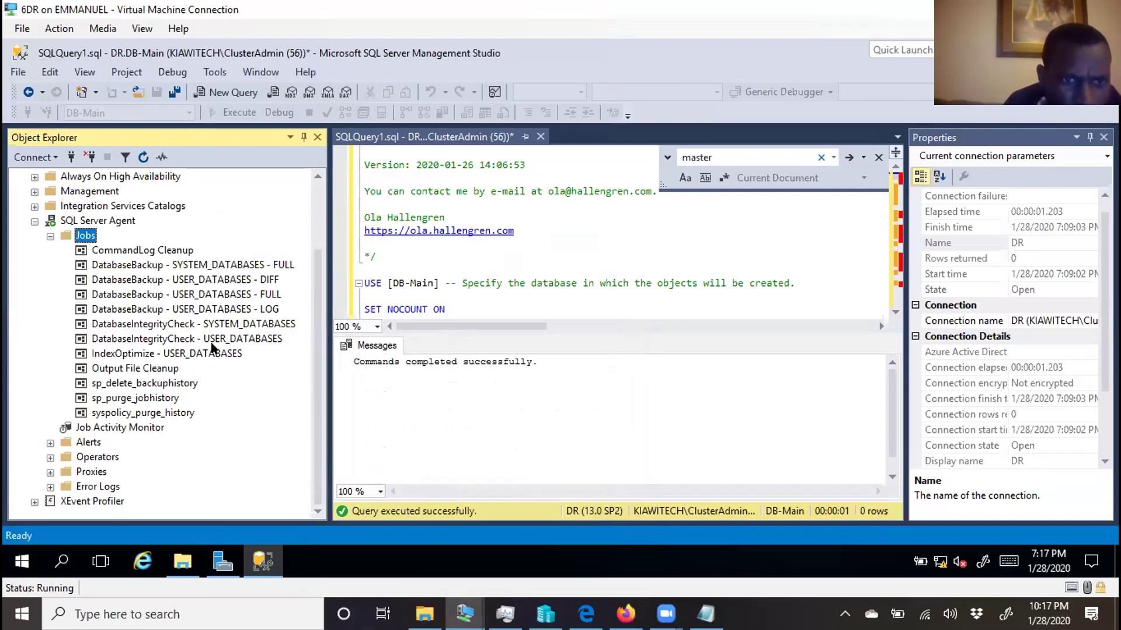